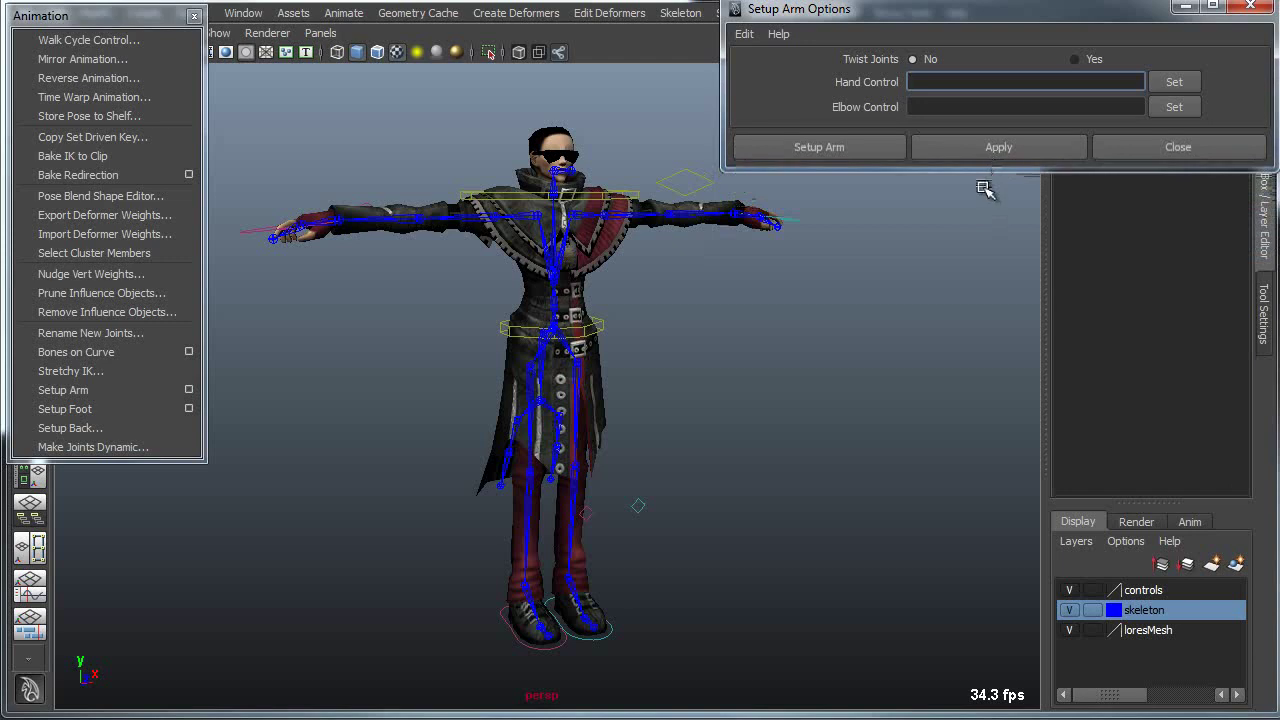
# Assign the right hand curve as the Hand Control and the right elbow curve as the Elbow Control in the arm setup
pyautogui.keyDown('alt'); pyautogui.moveTo(457, 414); pyautogui.dragTo(700, 568, button='right'); pyautogui.keyUp('alt')
pyautogui.keyDown('alt'); pyautogui.moveTo(503, 484); pyautogui.dragTo(618, 513, button='middle'); pyautogui.keyUp('alt')
pyautogui.moveTo(472, 288); pyautogui.dragTo(493, 316)
pyautogui.hotkey('ctrl', 'z')
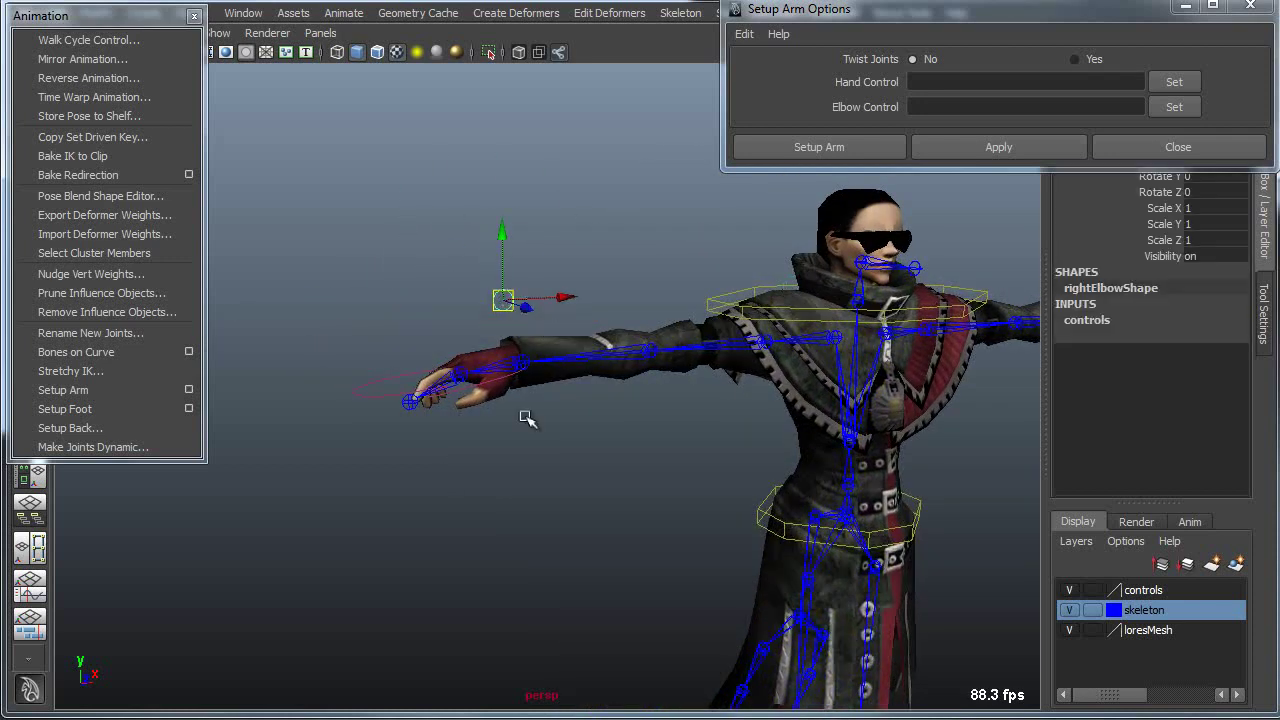
pyautogui.click(451, 380)
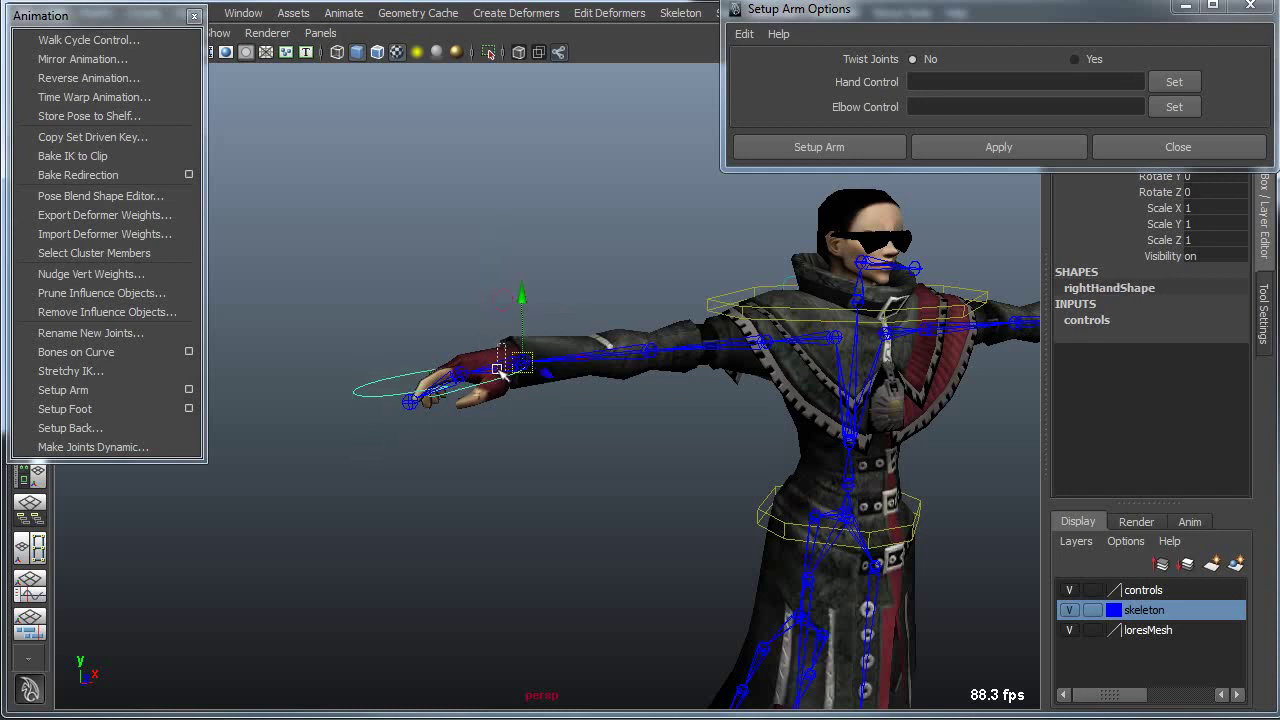
pyautogui.moveTo(505, 342); pyautogui.dragTo(498, 325)
pyautogui.click(385, 381)
pyautogui.click(1174, 82)
pyautogui.click(503, 300)
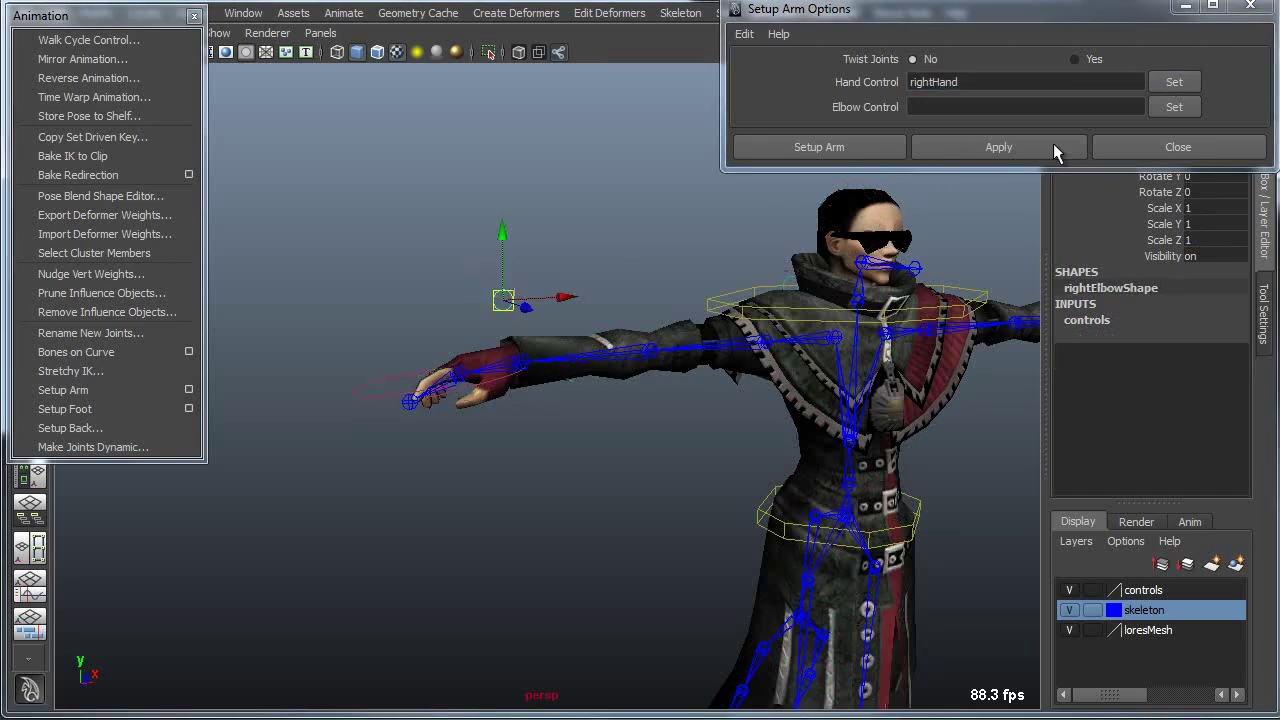
pyautogui.click(1174, 107)
# Apply the arm setup from the right shoulder joint to the wrist joint without twist joints, using the prefix Right_
pyautogui.keyDown('alt'); pyautogui.moveTo(569, 529); pyautogui.dragTo(681, 489); pyautogui.keyUp('alt')
pyautogui.click(803, 328)
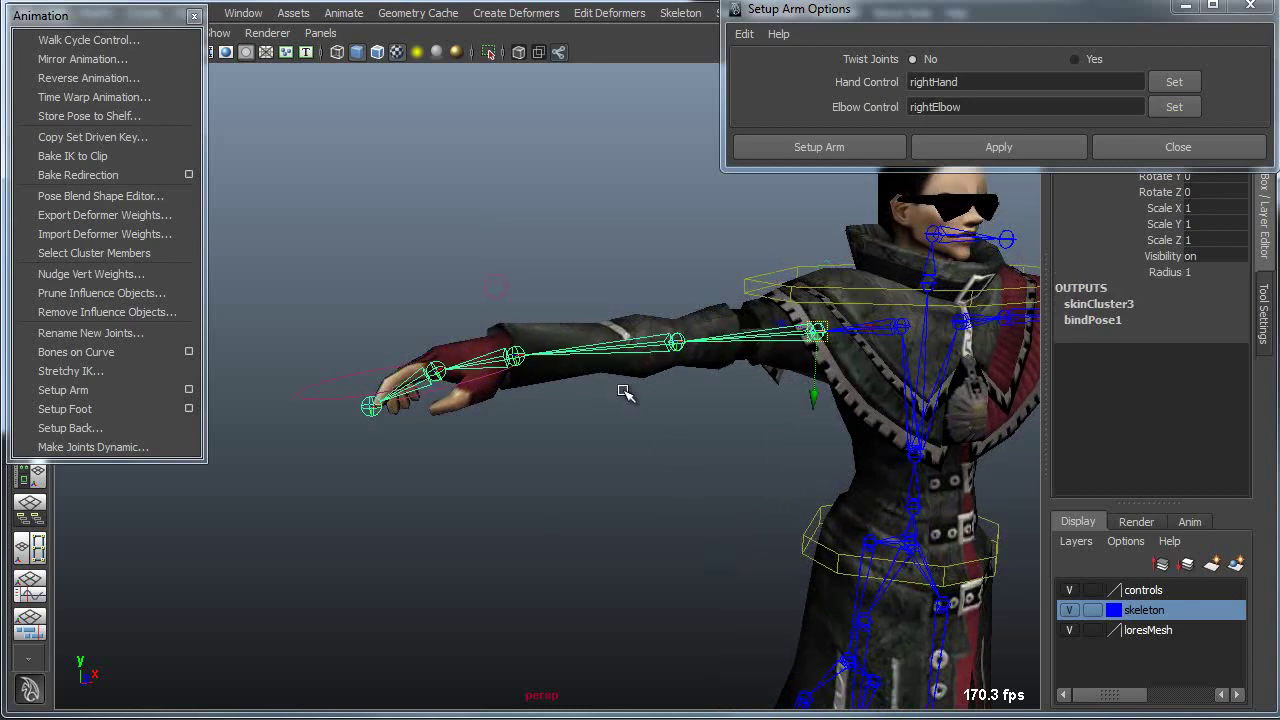
pyautogui.click(508, 358)
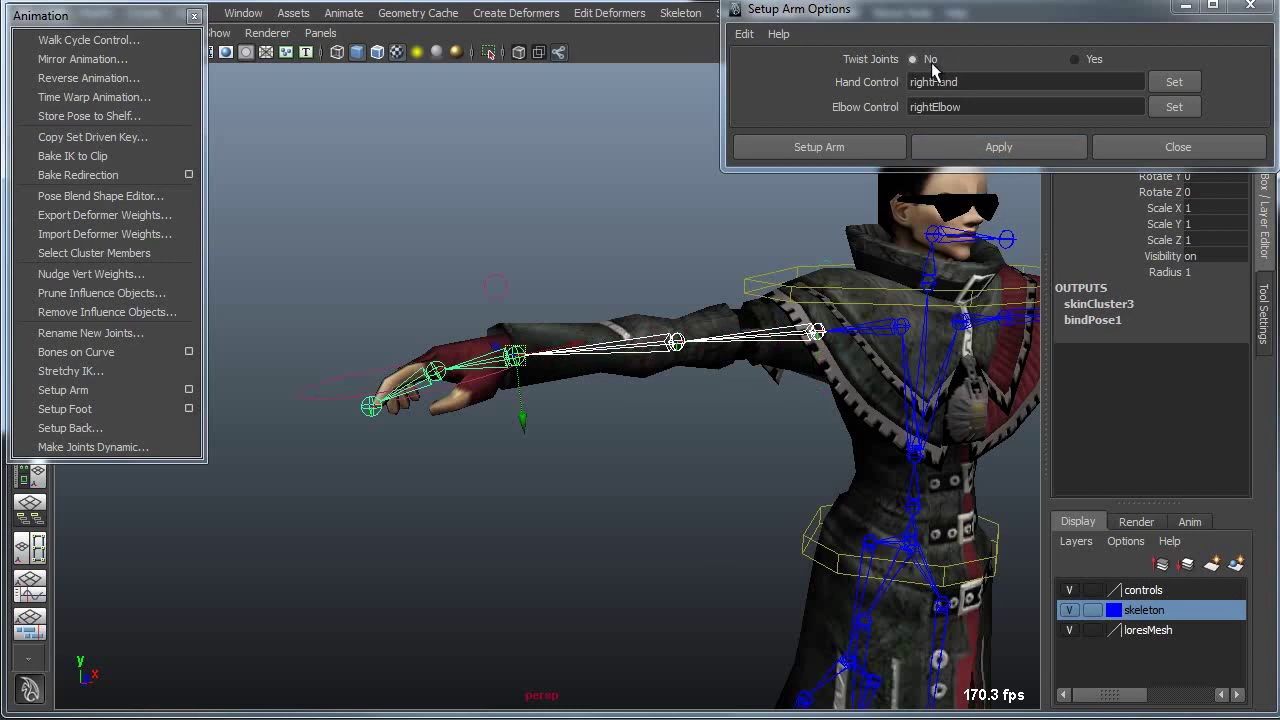
pyautogui.click(983, 146)
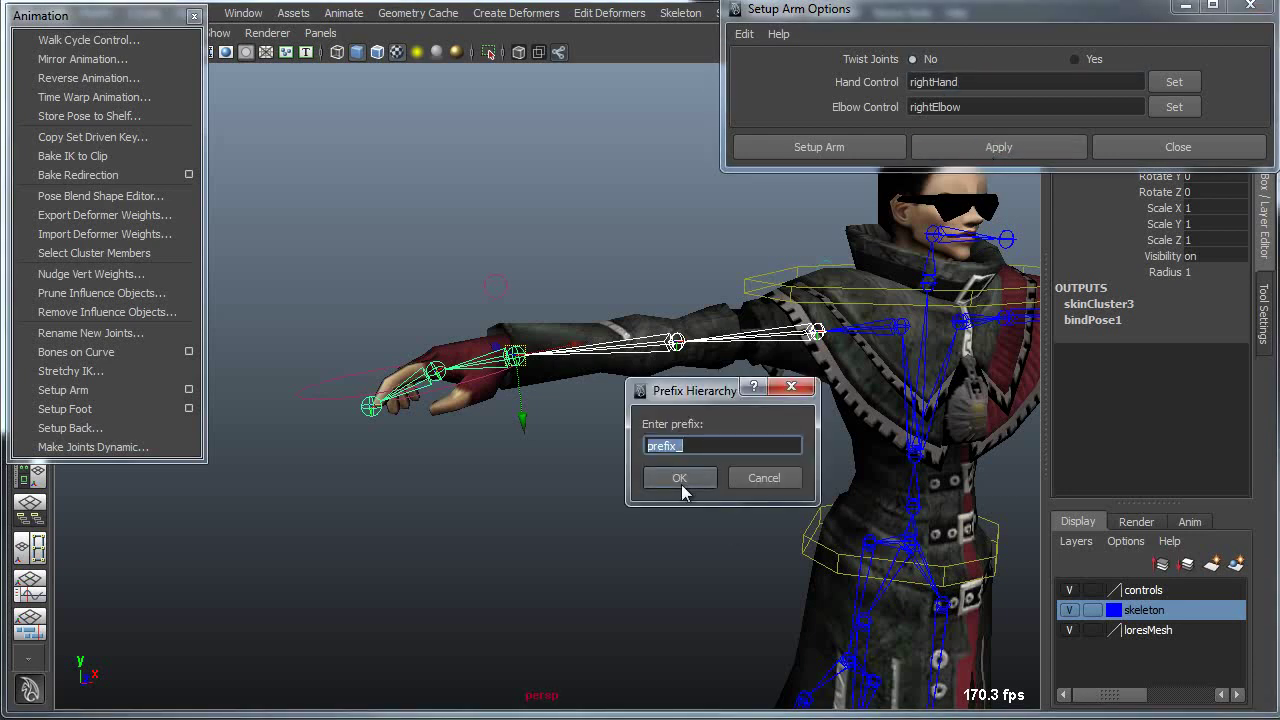
pyautogui.write('Right_')
pyautogui.click(683, 482)
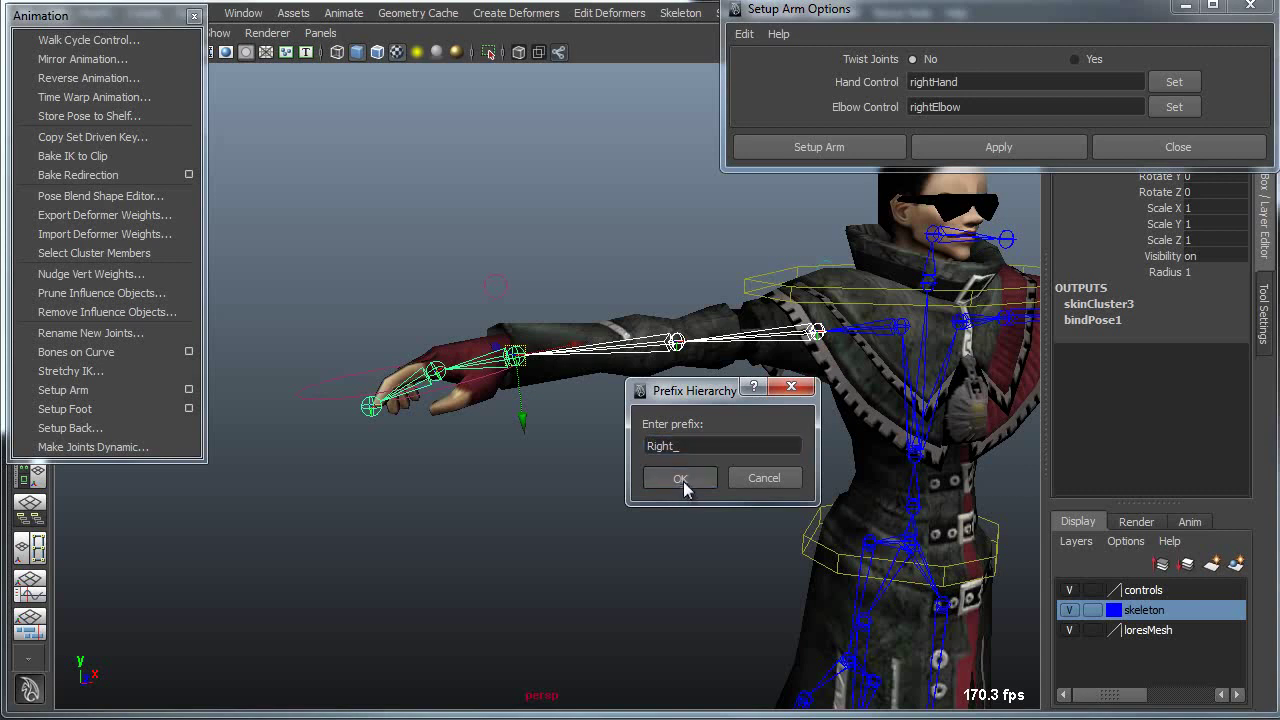
# Test the right arm rig by moving the hand control inward and rotating it
pyautogui.keyDown('alt'); pyautogui.moveTo(705, 521); pyautogui.dragTo(604, 498, button='right'); pyautogui.keyUp('alt')
pyautogui.keyDown('alt'); pyautogui.moveTo(604, 498); pyautogui.dragTo(614, 497); pyautogui.keyUp('alt')
pyautogui.moveTo(472, 411); pyautogui.dragTo(466, 464)
pyautogui.keyDown('alt'); pyautogui.moveTo(466, 464); pyautogui.dragTo(467, 499); pyautogui.keyUp('alt')
pyautogui.moveTo(521, 405); pyautogui.dragTo(594, 434)
pyautogui.keyDown('alt'); pyautogui.moveTo(594, 434); pyautogui.dragTo(563, 404, button='middle'); pyautogui.keyUp('alt')
pyautogui.press('e')
pyautogui.moveTo(520, 430); pyautogui.dragTo(590, 448)
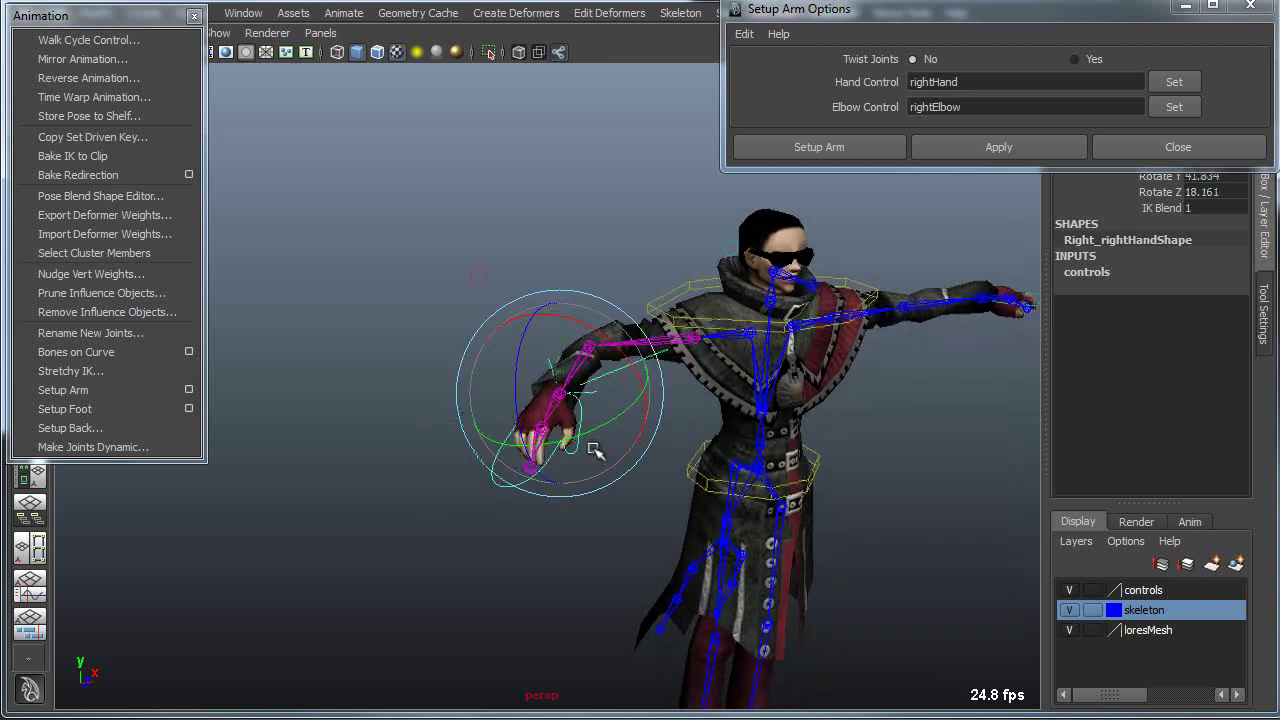
# Move the right elbow control to test the bend direction of the posed arm
pyautogui.keyDown('alt'); pyautogui.moveTo(508, 436); pyautogui.dragTo(585, 450, button='right'); pyautogui.keyUp('alt')
pyautogui.click(461, 248)
pyautogui.press('w')
pyautogui.moveTo(478, 258)
pyautogui.mouseDown()
pyautogui.moveTo(400, 158)
pyautogui.moveTo(475, 238)
pyautogui.moveTo(405, 172)
pyautogui.moveTo(563, 230)
pyautogui.moveTo(481, 248)
pyautogui.mouseUp()
pyautogui.keyDown('alt'); pyautogui.moveTo(795, 480); pyautogui.dragTo(603, 474, button='middle'); pyautogui.keyUp('alt')
pyautogui.keyDown('alt'); pyautogui.moveTo(603, 474); pyautogui.dragTo(560, 480, button='right'); pyautogui.keyUp('alt')
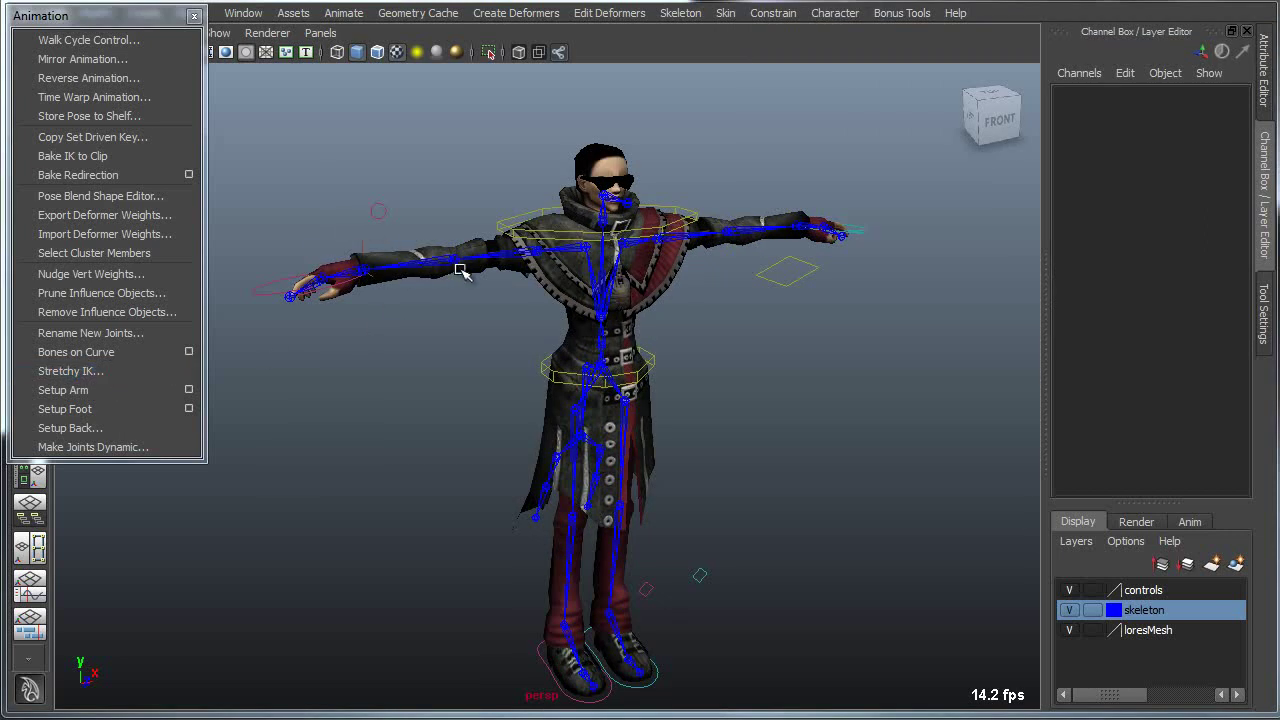
# Make the right arm's IK handle at the wrist stretchy, with X as the joint axis pointing down the bone
pyautogui.keyDown('alt'); pyautogui.moveTo(374, 294); pyautogui.dragTo(462, 350, button='middle'); pyautogui.keyUp('alt')
pyautogui.keyDown('alt'); pyautogui.moveTo(462, 350); pyautogui.dragTo(690, 388, button='right'); pyautogui.keyUp('alt')
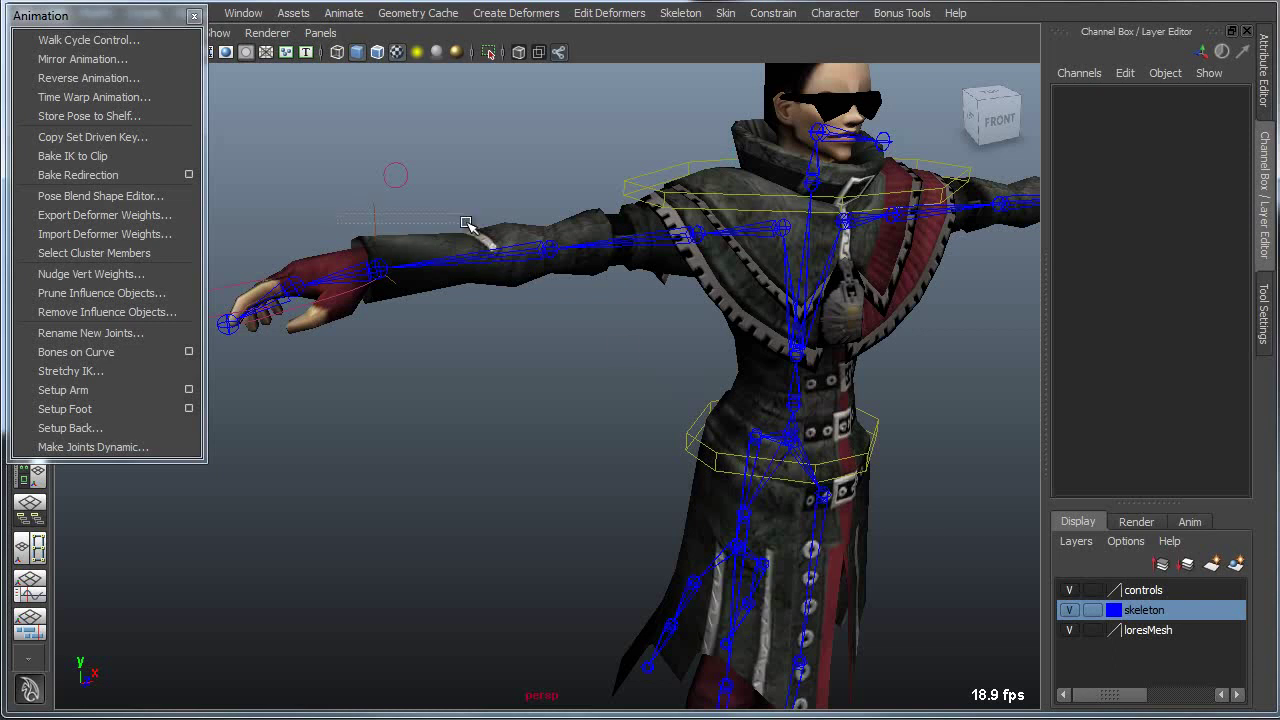
pyautogui.moveTo(411, 222); pyautogui.dragTo(443, 276)
pyautogui.keyDown('alt'); pyautogui.moveTo(647, 442); pyautogui.dragTo(486, 417, button='right'); pyautogui.keyUp('alt')
pyautogui.keyDown('alt'); pyautogui.moveTo(491, 416); pyautogui.dragTo(491, 398, button='middle'); pyautogui.keyUp('alt')
pyautogui.keyDown('alt'); pyautogui.moveTo(491, 398); pyautogui.dragTo(434, 343); pyautogui.keyUp('alt')
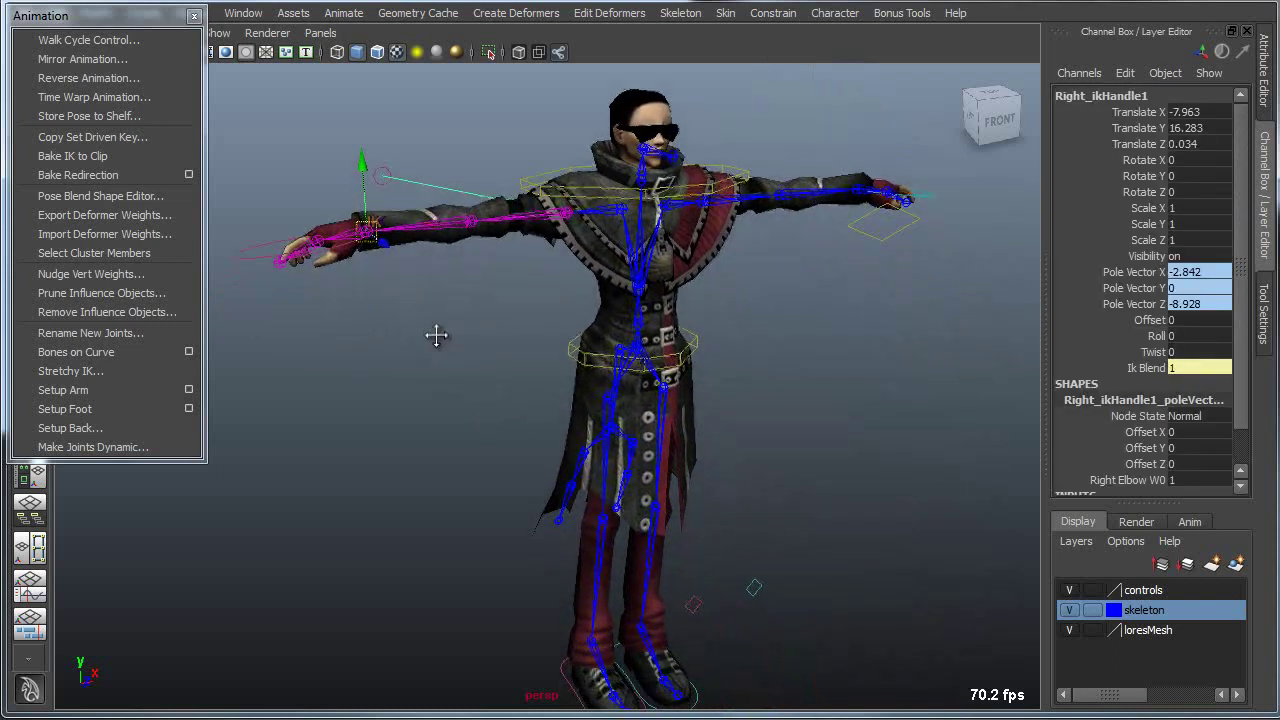
pyautogui.click(100, 371)
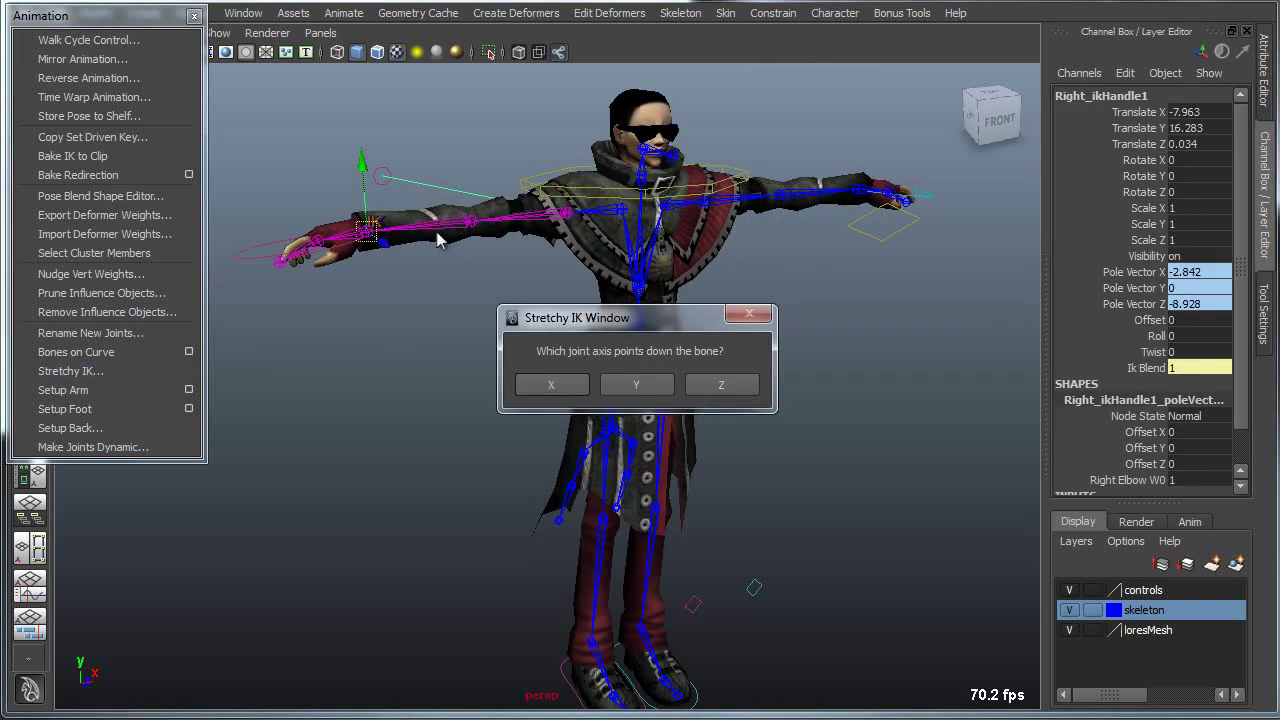
pyautogui.click(556, 386)
# Test the stretchy right arm by moving the hand control away from and toward the body
pyautogui.click(262, 243)
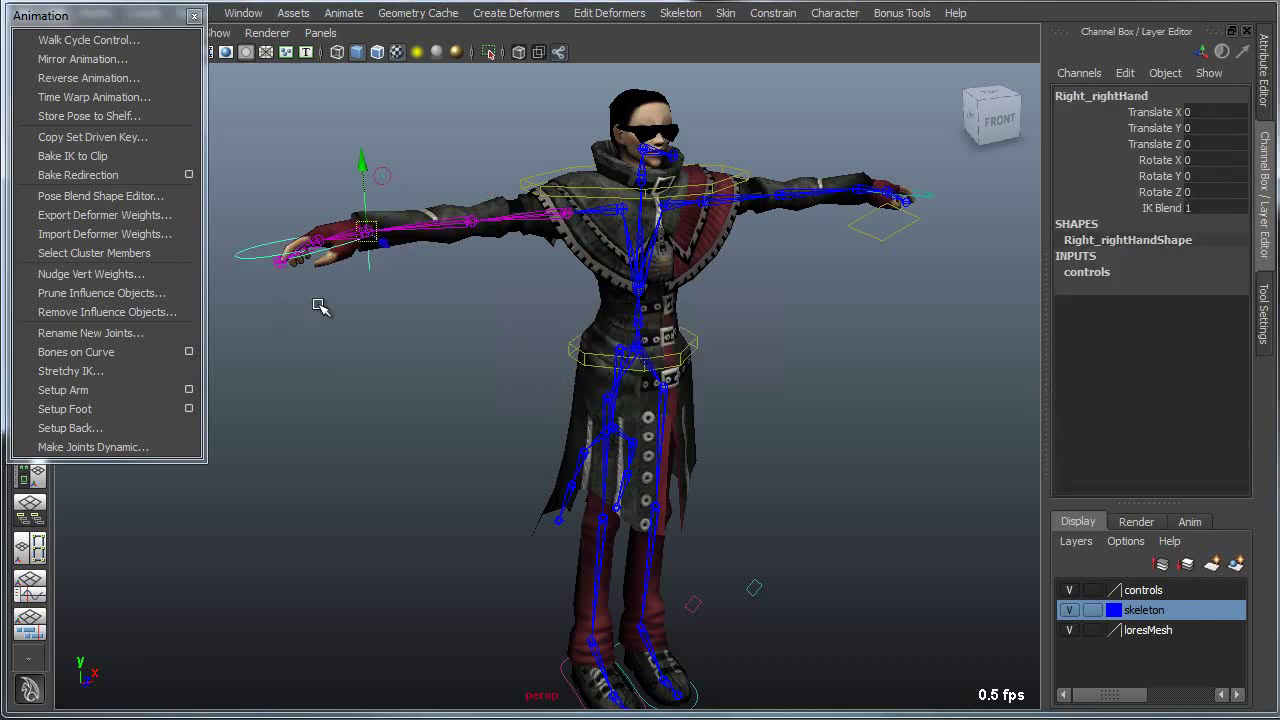
pyautogui.keyDown('alt'); pyautogui.moveTo(294, 306); pyautogui.dragTo(409, 381); pyautogui.keyUp('alt')
pyautogui.moveTo(441, 325); pyautogui.dragTo(437, 333)
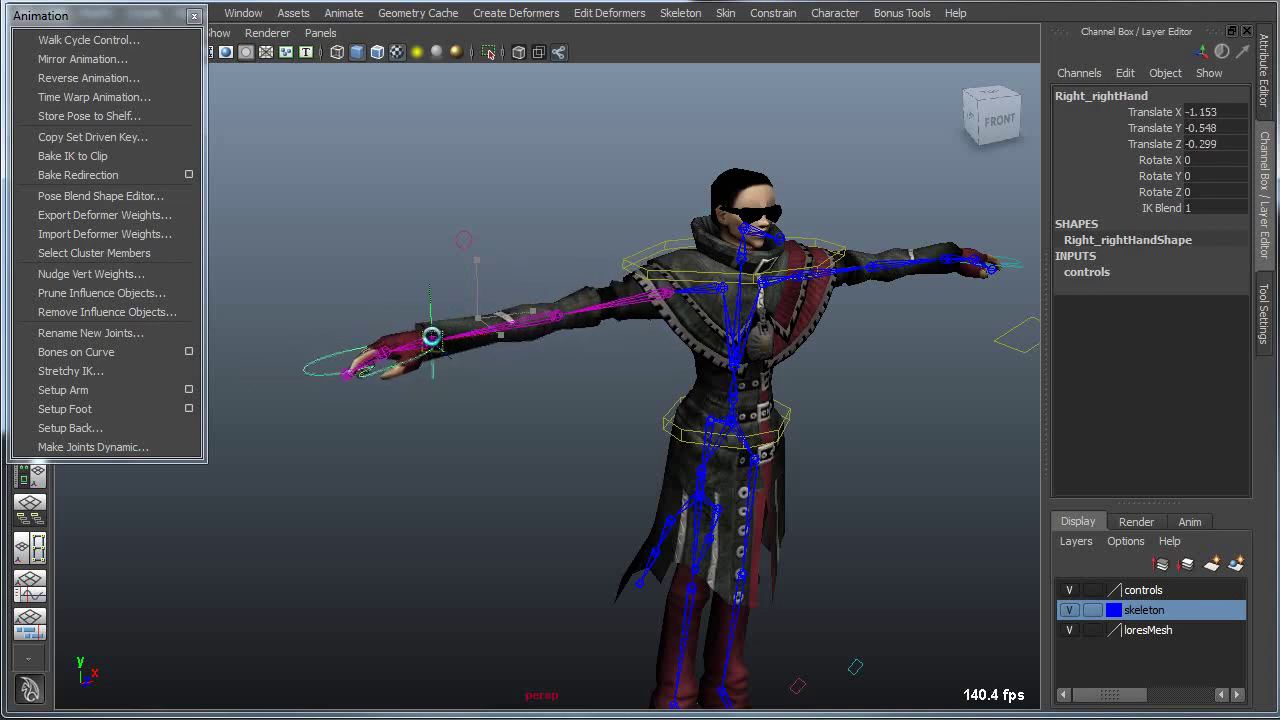
pyautogui.scroll(3, 487, 310)
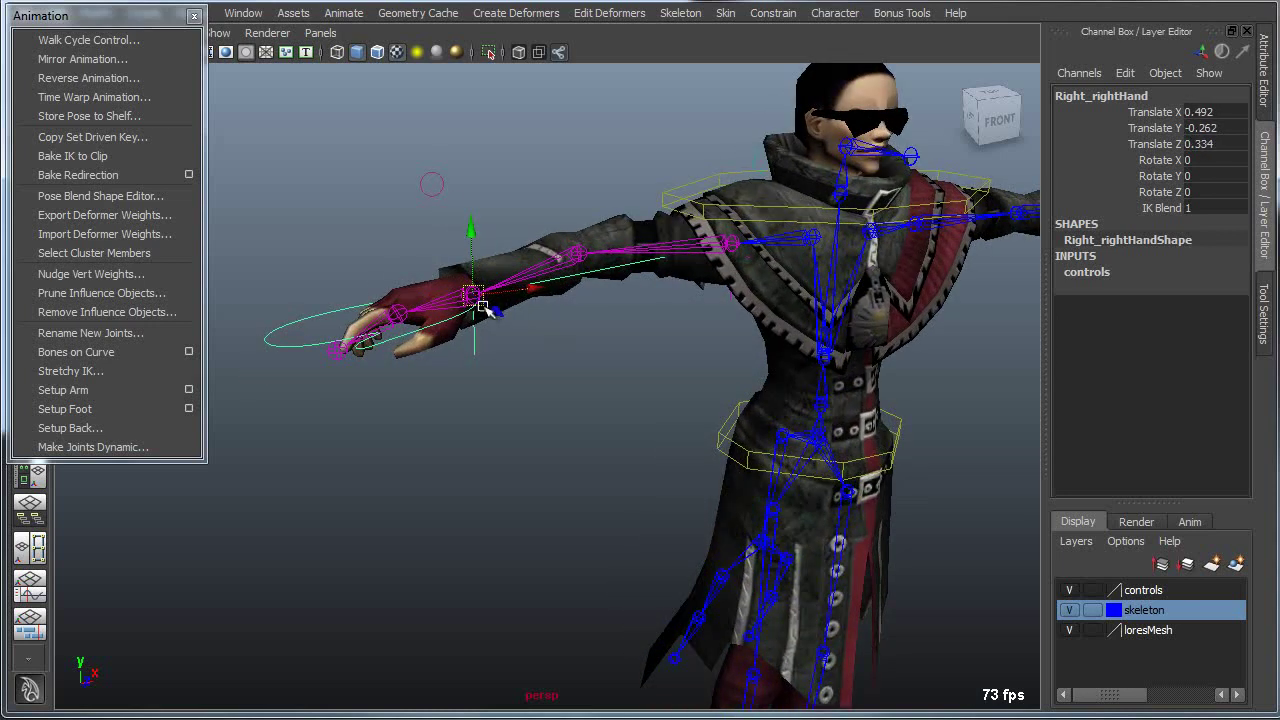
pyautogui.moveTo(457, 299)
pyautogui.mouseDown()
pyautogui.moveTo(372, 317)
pyautogui.moveTo(466, 301)
pyautogui.moveTo(341, 333)
pyautogui.moveTo(461, 318)
pyautogui.moveTo(343, 352)
pyautogui.moveTo(437, 337)
pyautogui.moveTo(466, 316)
pyautogui.mouseUp()
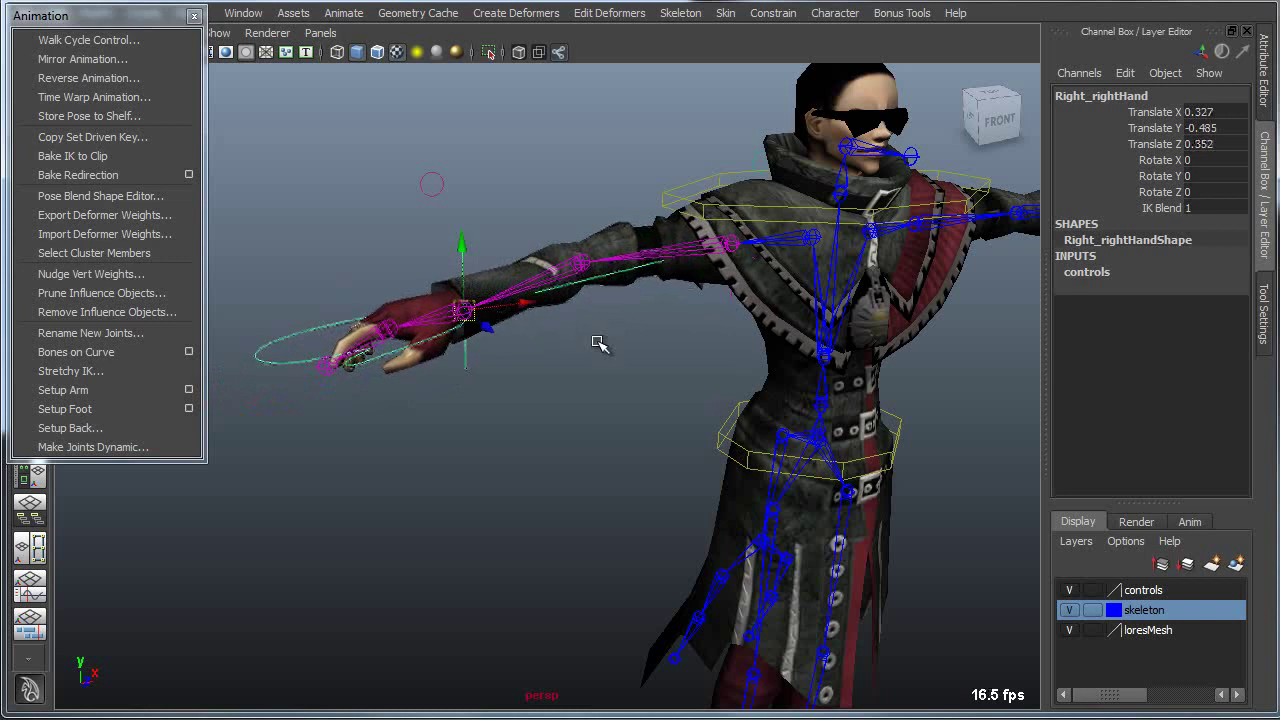
pyautogui.keyDown('alt'); pyautogui.moveTo(663, 341); pyautogui.dragTo(554, 334, button='middle'); pyautogui.keyUp('alt')
pyautogui.keyDown('alt'); pyautogui.moveTo(555, 333); pyautogui.dragTo(476, 309); pyautogui.keyUp('alt')
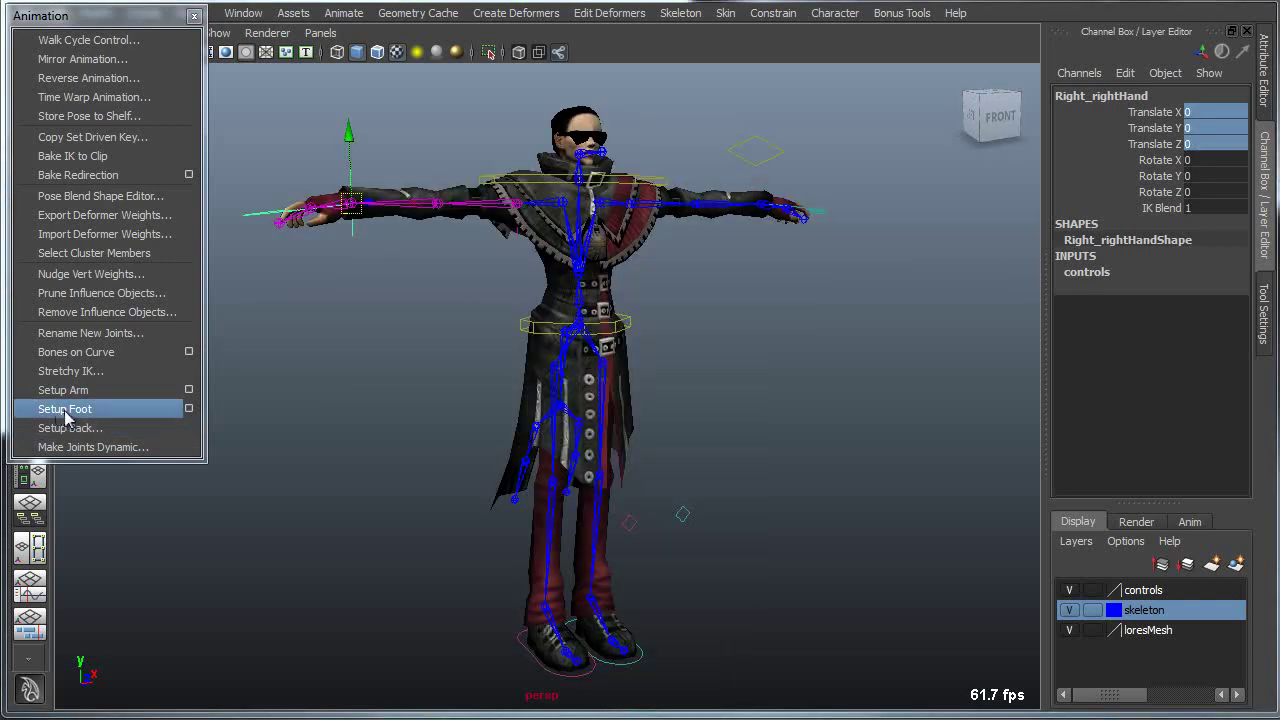
# Open the foot setup options and assign rightFoot as the Foot Control and rightKnee as the Knee Control
pyautogui.click(190, 409)
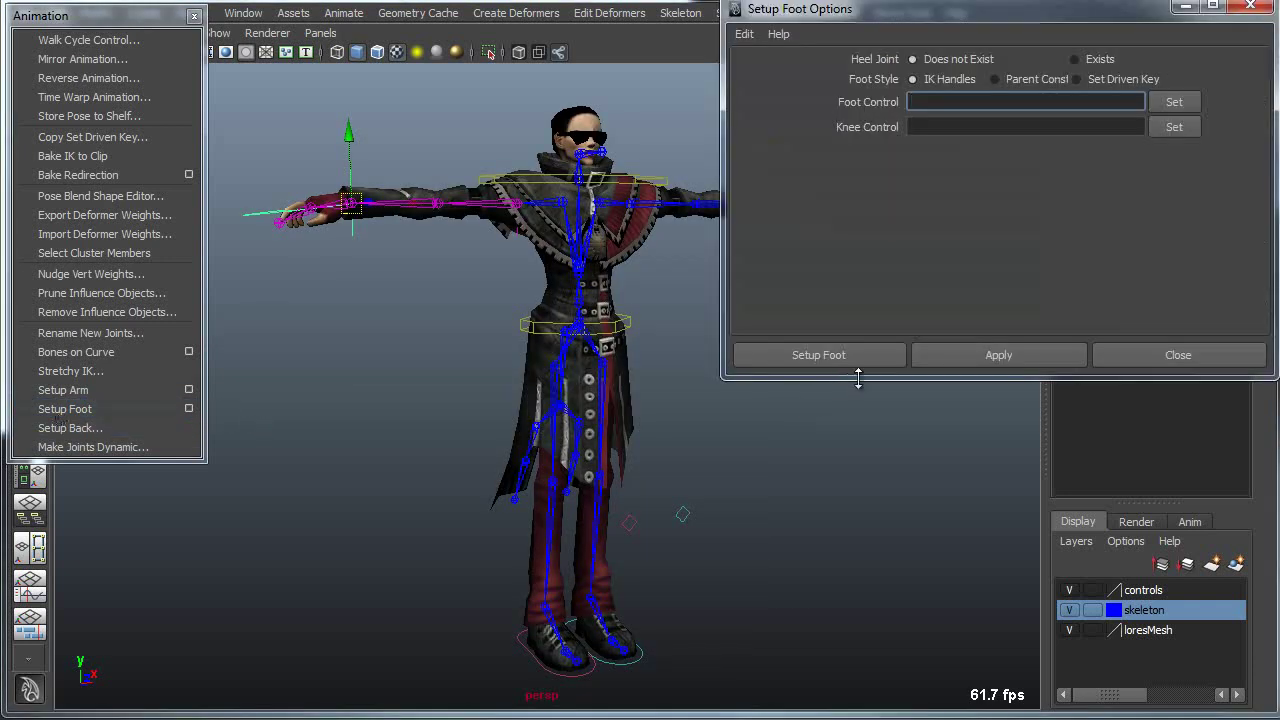
pyautogui.moveTo(867, 381); pyautogui.dragTo(860, 204)
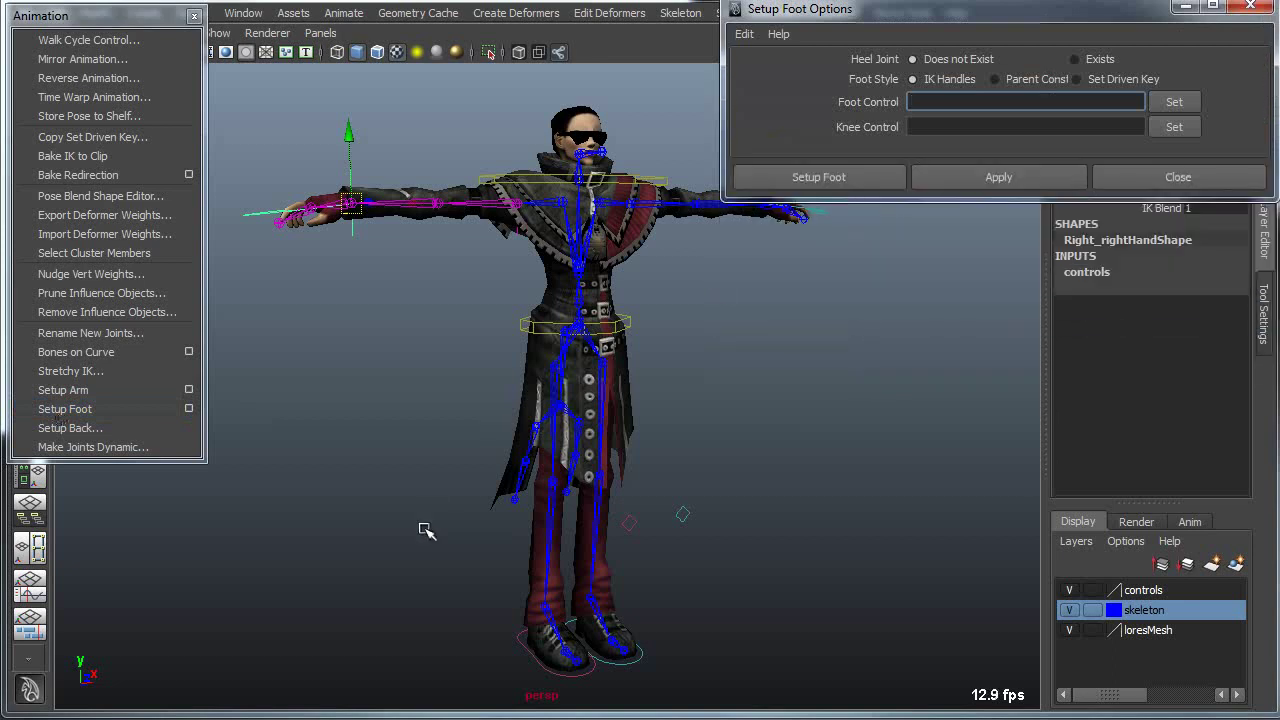
pyautogui.keyDown('alt'); pyautogui.moveTo(437, 517); pyautogui.dragTo(513, 535); pyautogui.keyUp('alt')
pyautogui.keyDown('alt'); pyautogui.moveTo(512, 535); pyautogui.dragTo(449, 434, button='middle'); pyautogui.keyUp('alt')
pyautogui.keyDown('alt'); pyautogui.moveTo(449, 434); pyautogui.dragTo(575, 447, button='right'); pyautogui.keyUp('alt')
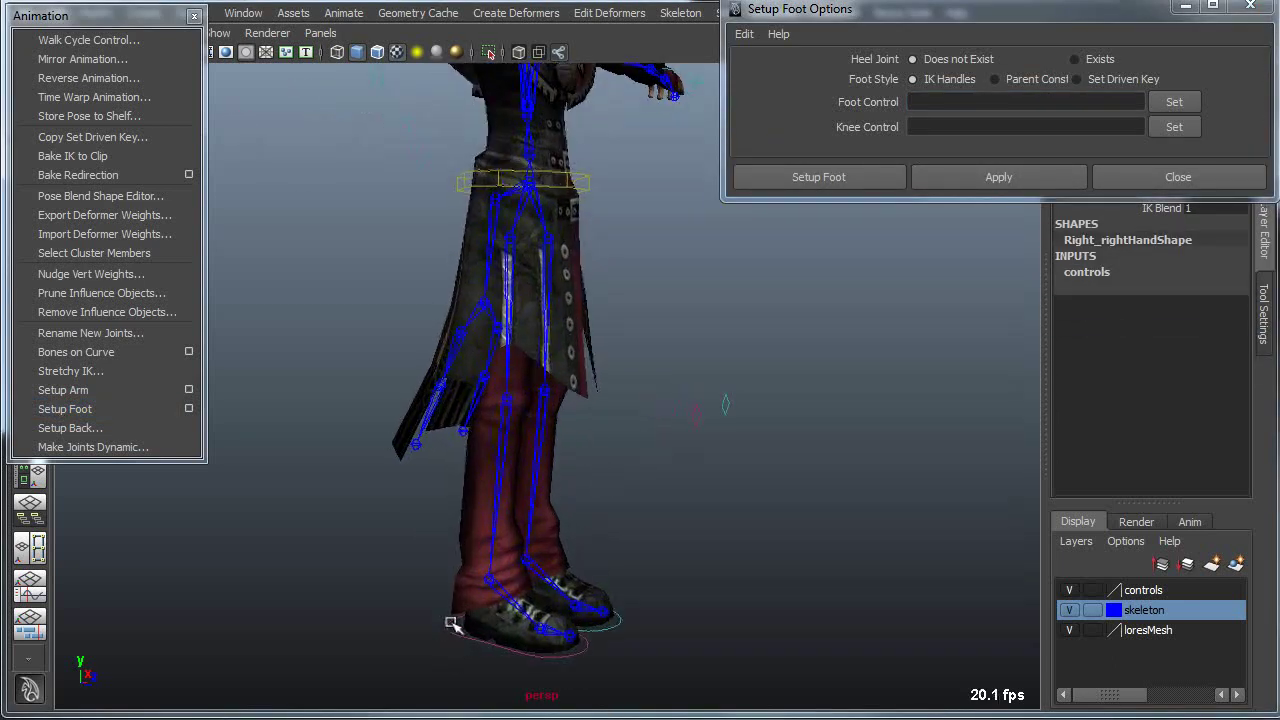
pyautogui.click(451, 626)
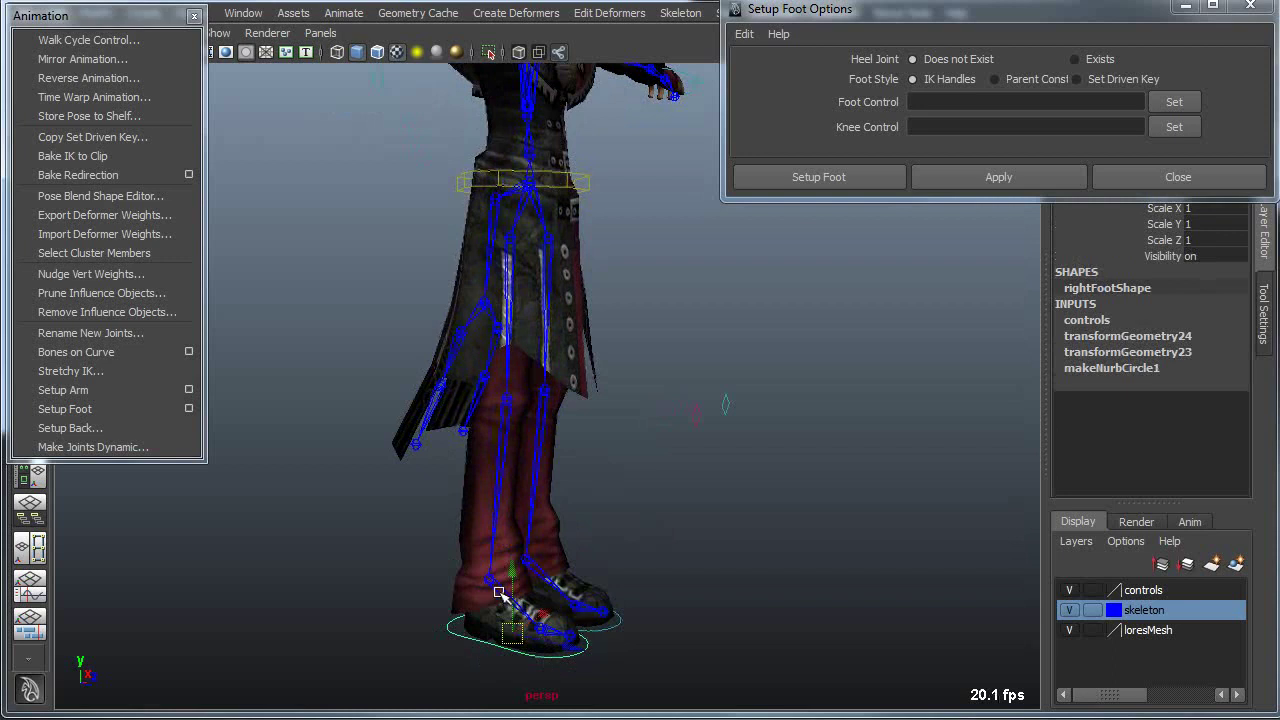
pyautogui.click(1165, 106)
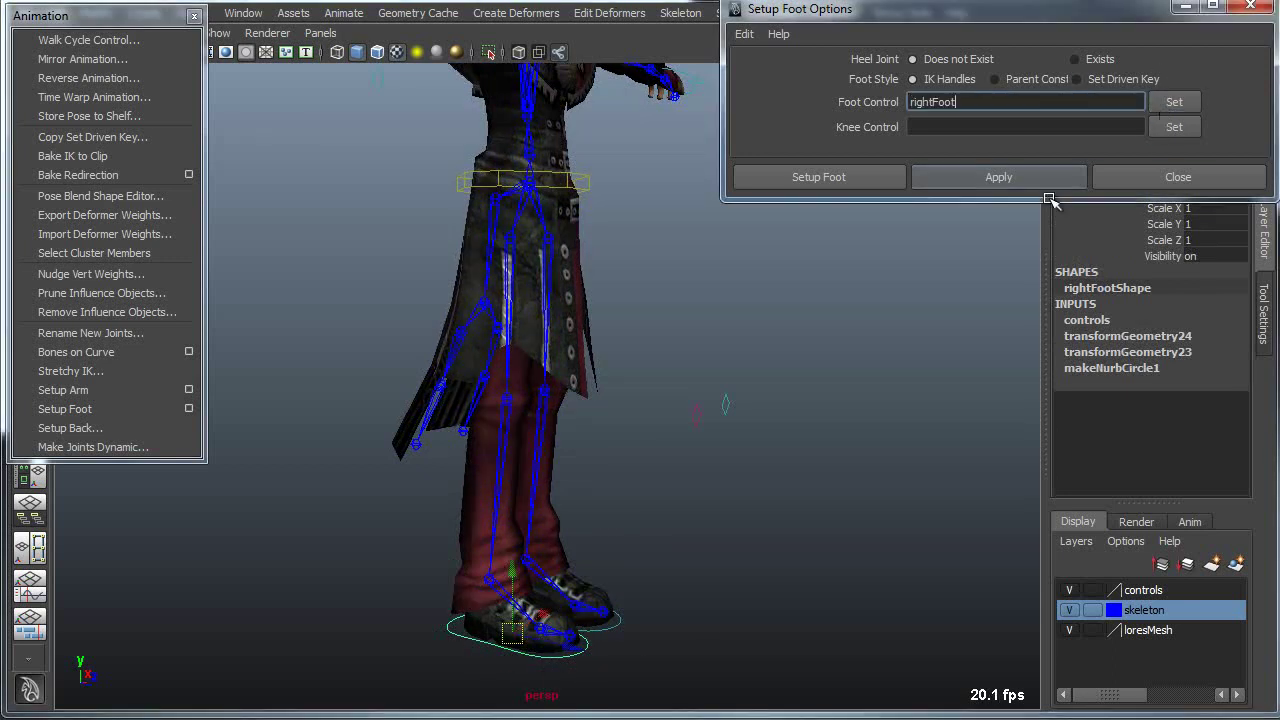
pyautogui.click(697, 415)
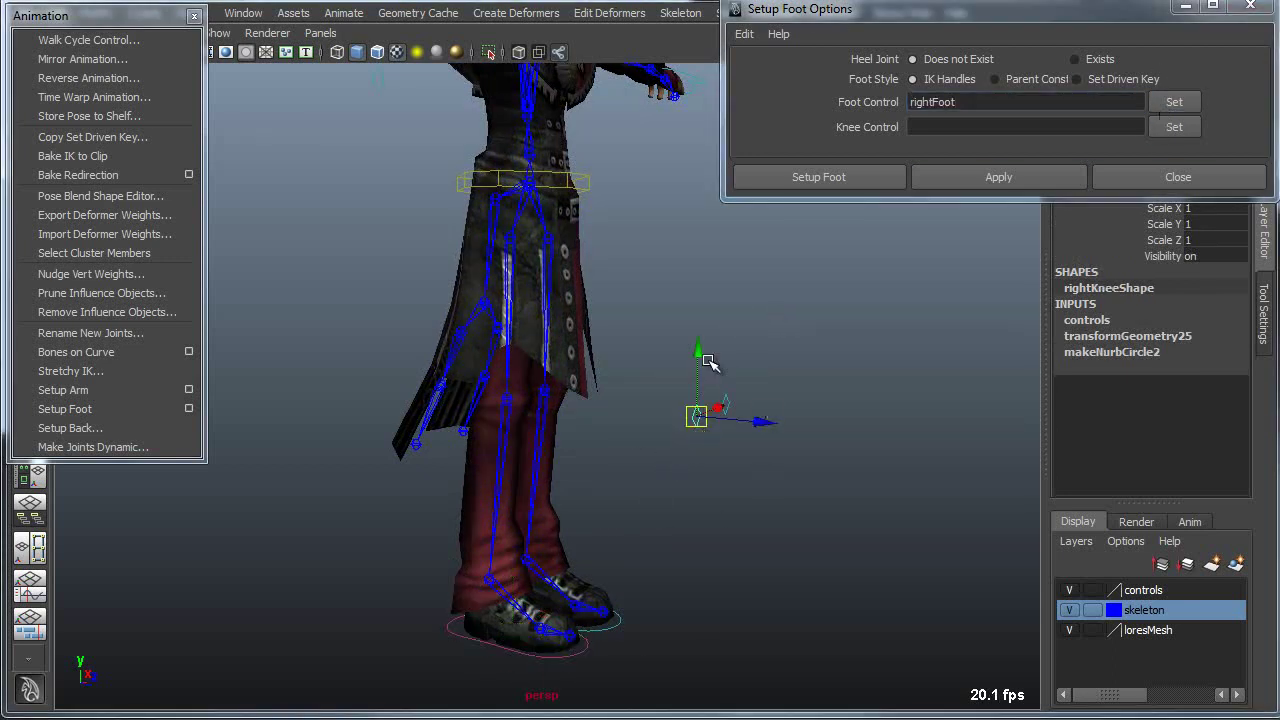
pyautogui.click(1174, 127)
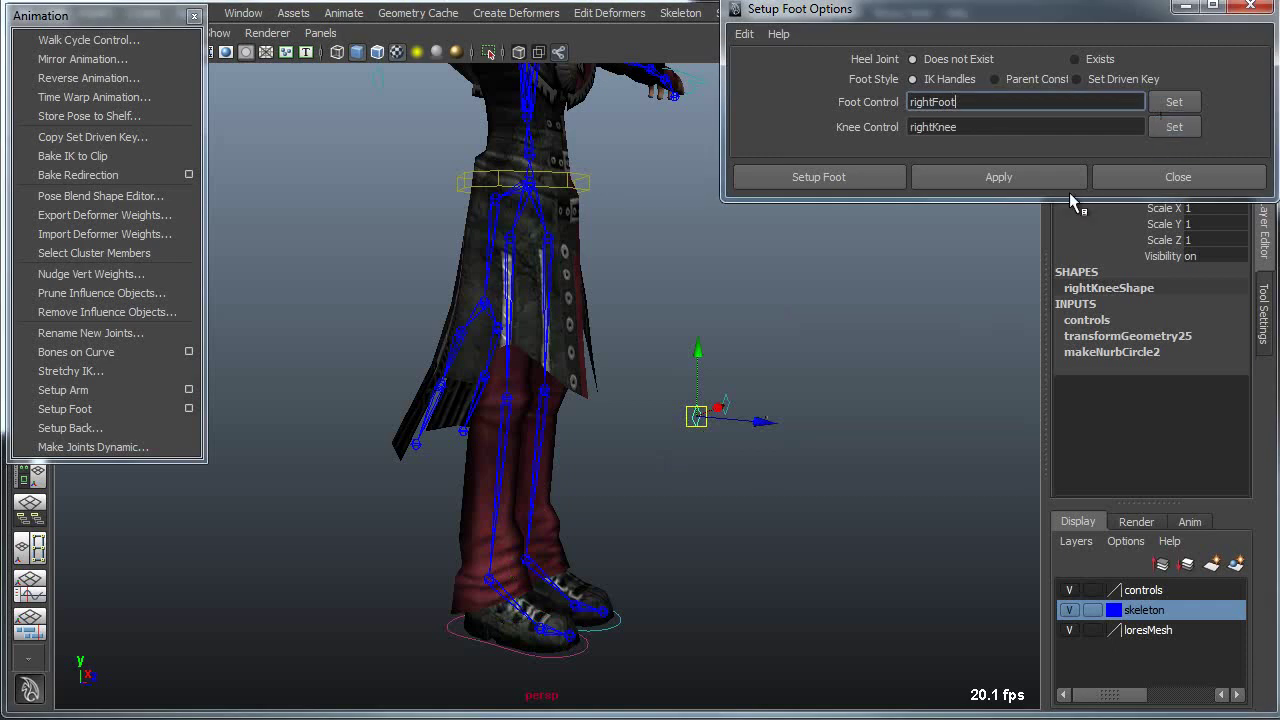
# Apply the IK Handles foot setup without a heel joint from the right upper leg joint to the foot joint, using the prefix Right_
pyautogui.keyDown('alt'); pyautogui.moveTo(562, 560); pyautogui.dragTo(586, 451, button='middle'); pyautogui.keyUp('alt')
pyautogui.keyDown('alt'); pyautogui.moveTo(586, 451); pyautogui.dragTo(776, 540, button='right'); pyautogui.keyUp('alt')
pyautogui.keyDown('alt'); pyautogui.moveTo(776, 540); pyautogui.dragTo(783, 506, button='middle'); pyautogui.keyUp('alt')
pyautogui.keyDown('alt'); pyautogui.moveTo(783, 506); pyautogui.dragTo(895, 516, button='right'); pyautogui.keyUp('alt')
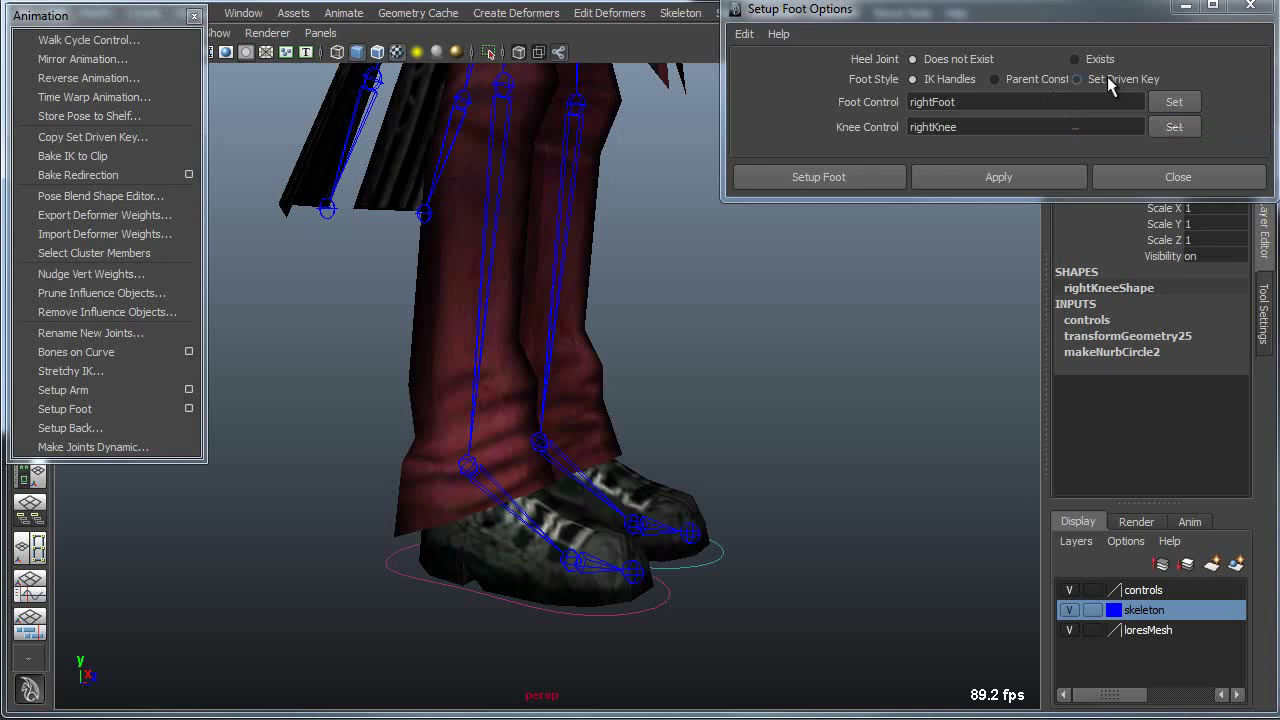
pyautogui.moveTo(1018, 10); pyautogui.dragTo(500, 17)
pyautogui.keyDown('alt'); pyautogui.moveTo(856, 464); pyautogui.dragTo(858, 508, button='middle'); pyautogui.keyUp('alt')
pyautogui.keyDown('alt'); pyautogui.moveTo(858, 508); pyautogui.dragTo(545, 440, button='right'); pyautogui.keyUp('alt')
pyautogui.keyDown('alt'); pyautogui.moveTo(545, 400); pyautogui.dragTo(611, 534, button='middle'); pyautogui.keyUp('alt')
pyautogui.keyDown('alt'); pyautogui.moveTo(611, 534); pyautogui.dragTo(565, 281, button='right'); pyautogui.keyUp('alt')
pyautogui.click(585, 266)
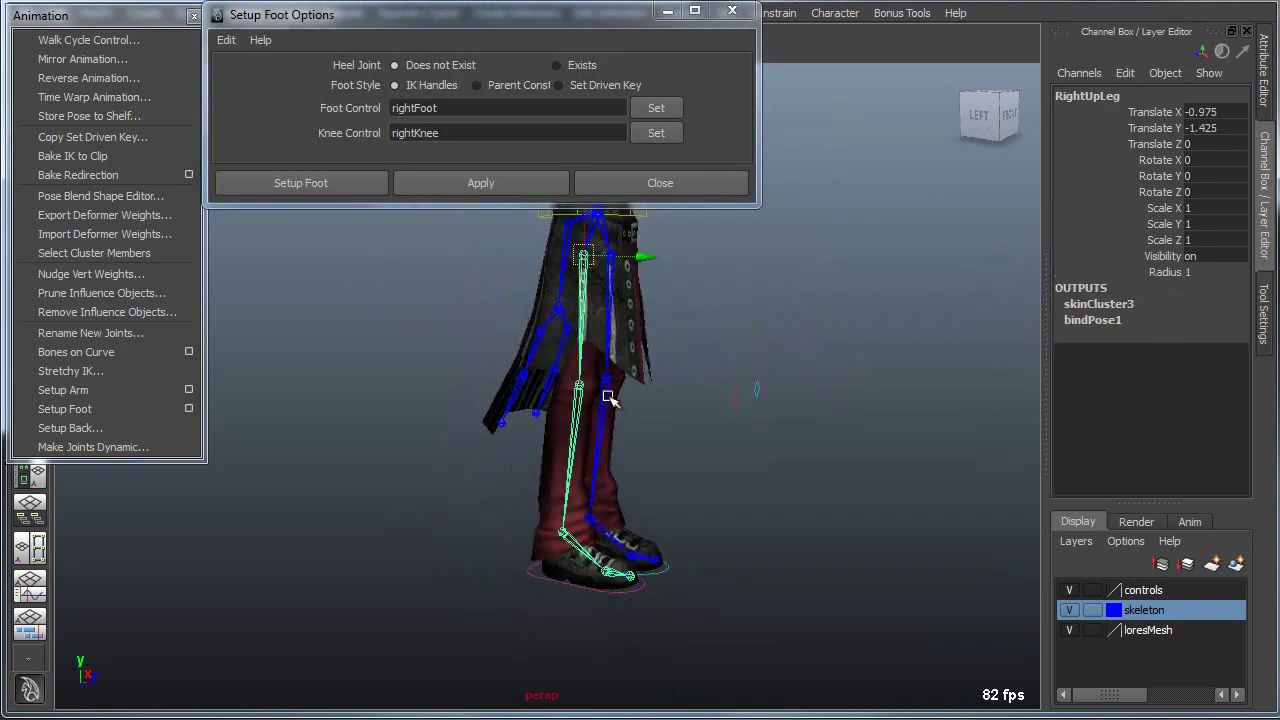
pyautogui.click(565, 535)
pyautogui.moveTo(756, 518)
pyautogui.keyDown('alt'); pyautogui.mouseDown()
pyautogui.moveTo(714, 480)
pyautogui.moveTo(757, 503)
pyautogui.mouseUp(); pyautogui.keyUp('alt')
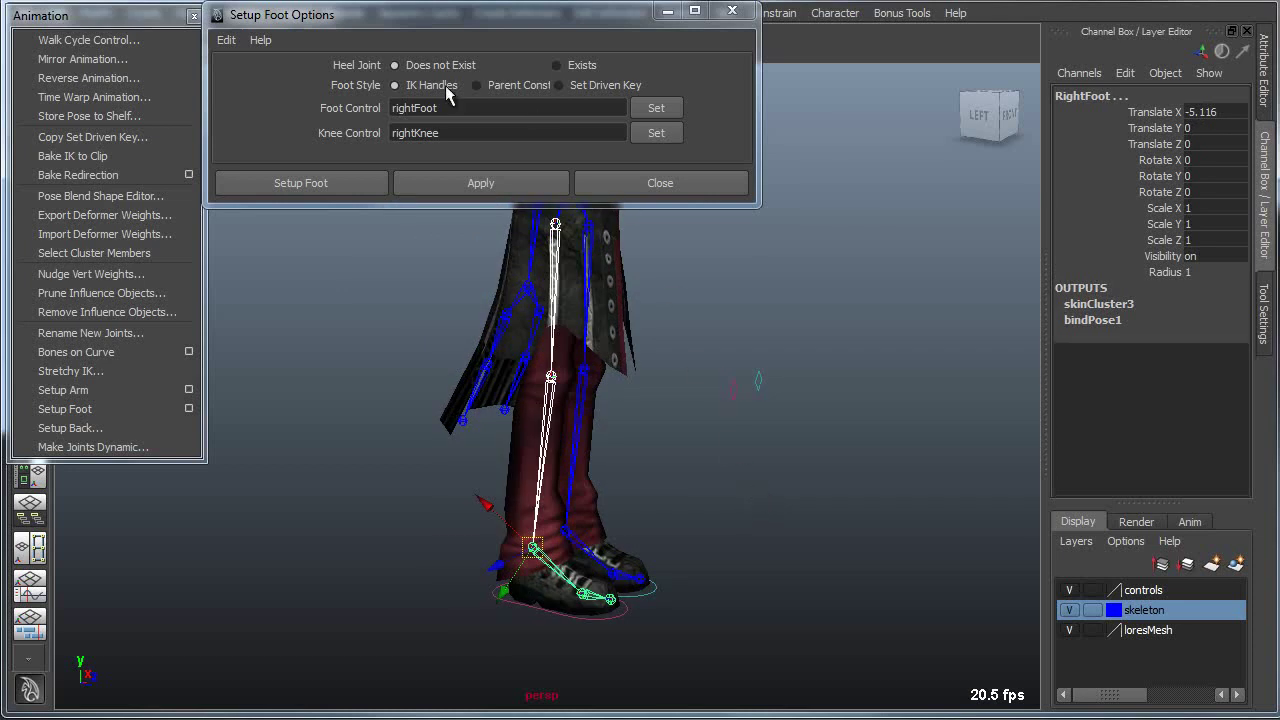
pyautogui.click(481, 186)
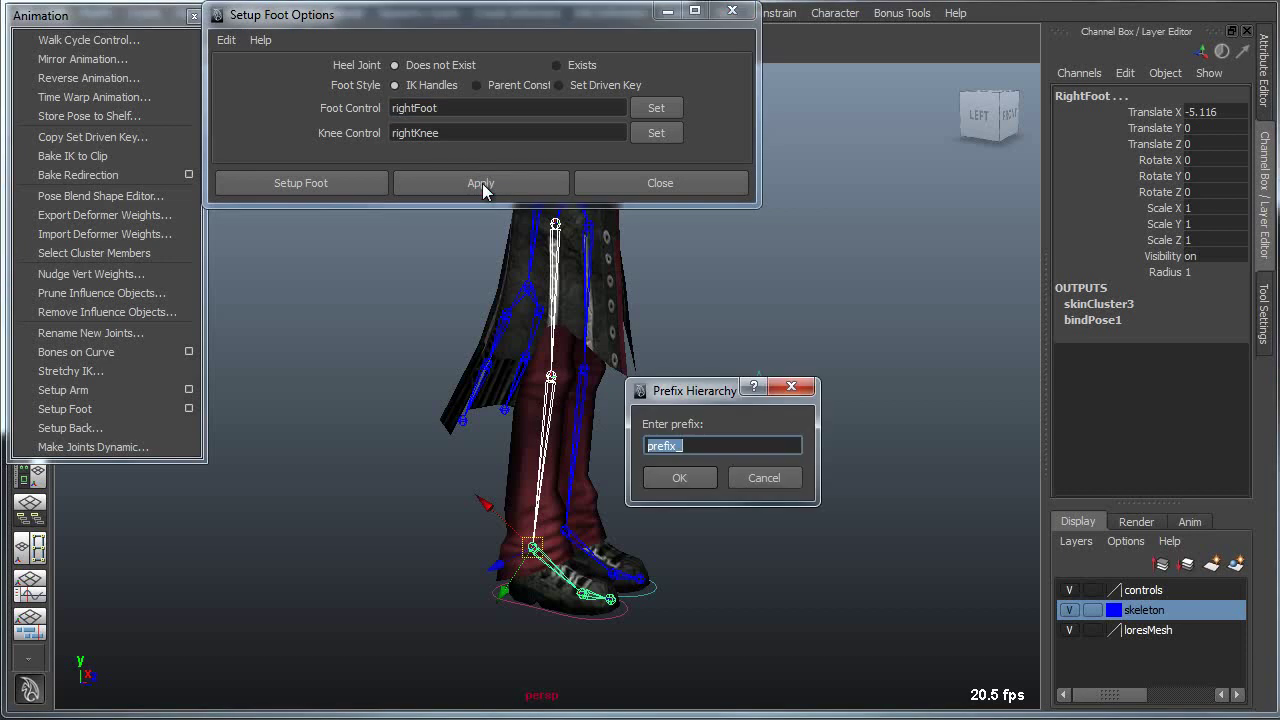
pyautogui.write('Right_')
pyautogui.click(679, 478)
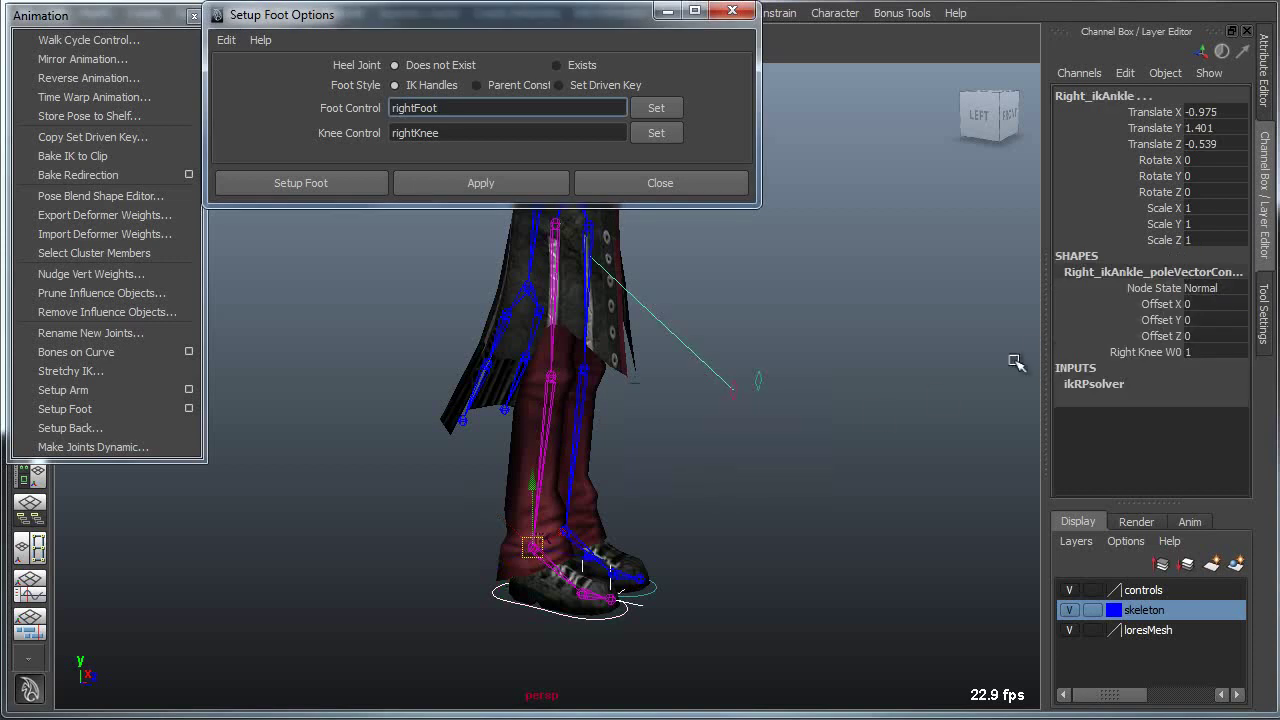
# Raise the right foot control to a Translate Y of about 2.26 and try rotating it, undoing the rotation
pyautogui.keyDown('alt'); pyautogui.moveTo(646, 541); pyautogui.dragTo(655, 496, button='middle'); pyautogui.keyUp('alt')
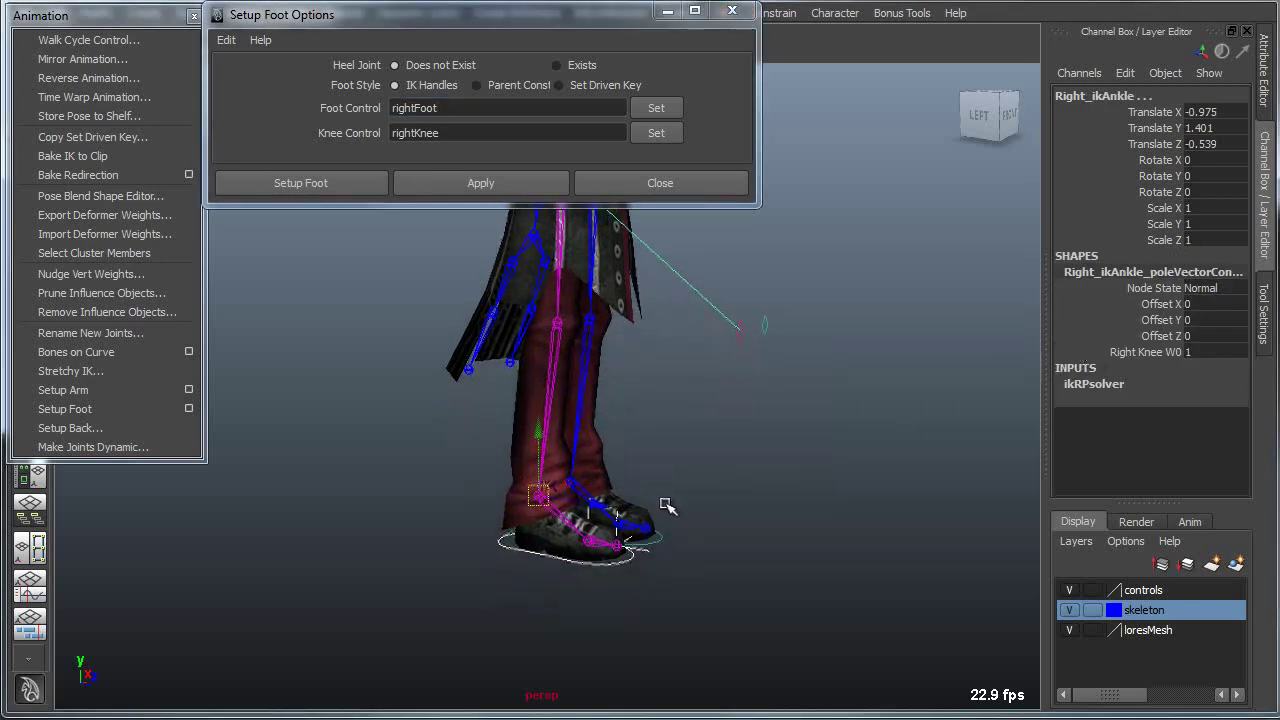
pyautogui.click(736, 508)
pyautogui.click(522, 557)
pyautogui.click(590, 543)
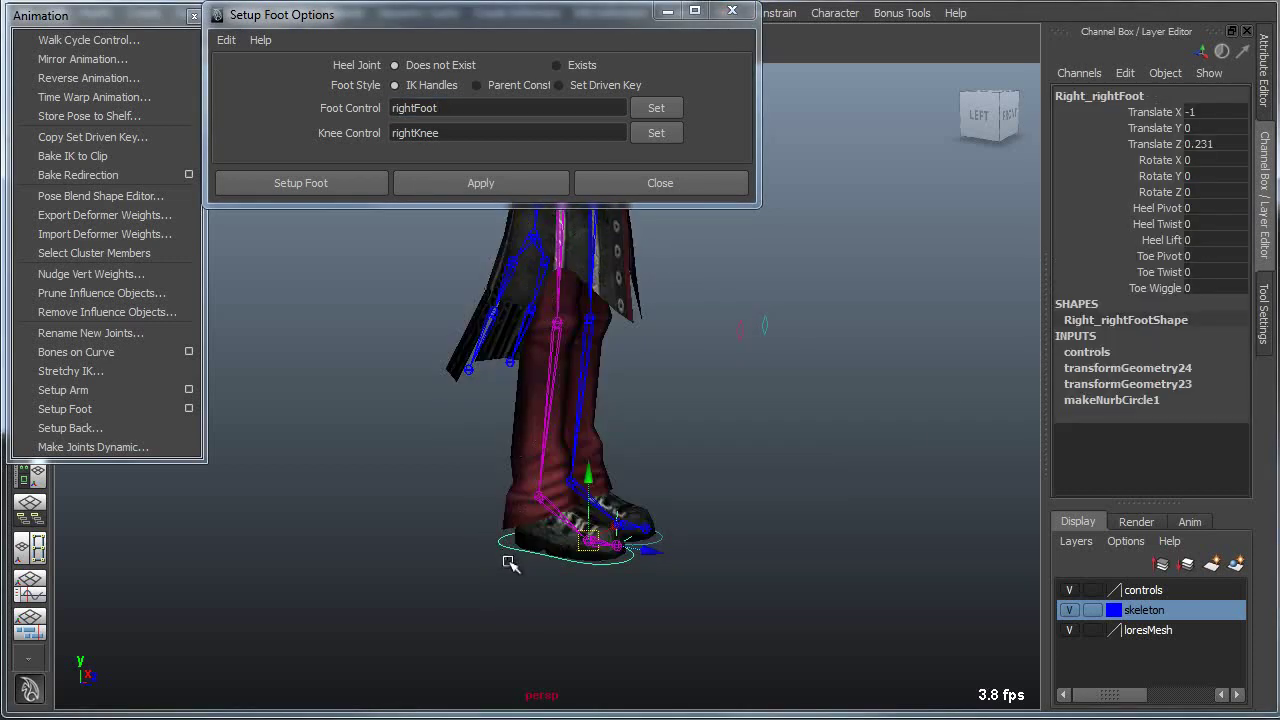
pyautogui.moveTo(597, 488); pyautogui.dragTo(558, 452)
pyautogui.press('e')
pyautogui.hotkey('ctrl', 'z')
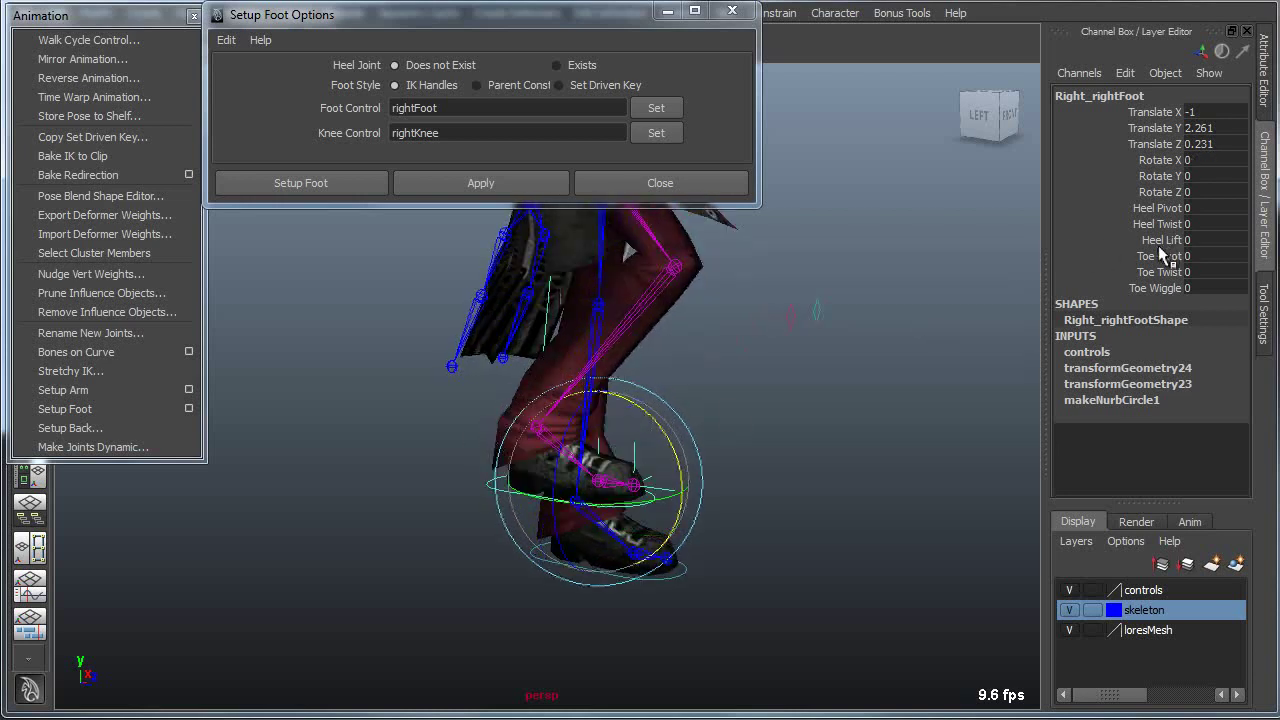
# Try the right foot control's Heel Lift at about 23.6 and Toe Pivot at about 16.6, plus its Toe Twist and Toe Wiggle
pyautogui.click(1158, 241)
pyautogui.moveTo(592, 530); pyautogui.dragTo(840, 524, button='middle')
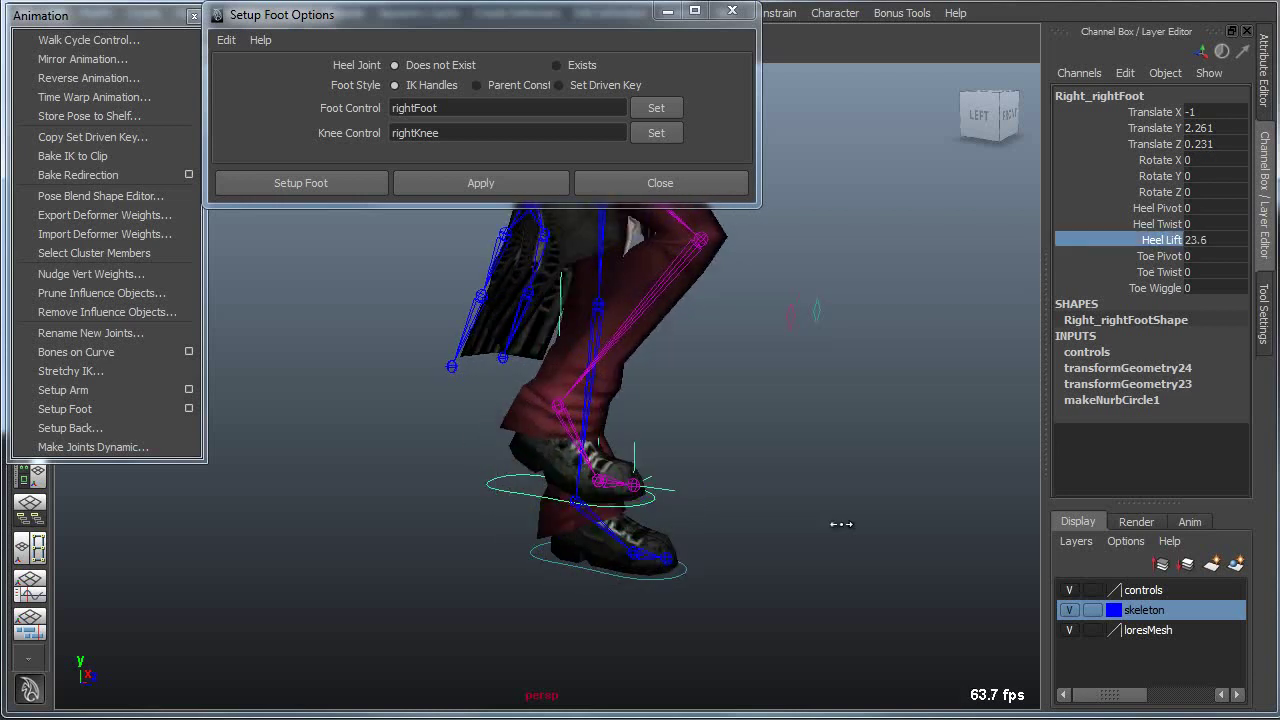
pyautogui.click(1158, 256)
pyautogui.moveTo(862, 354); pyautogui.dragTo(1025, 362, button='middle')
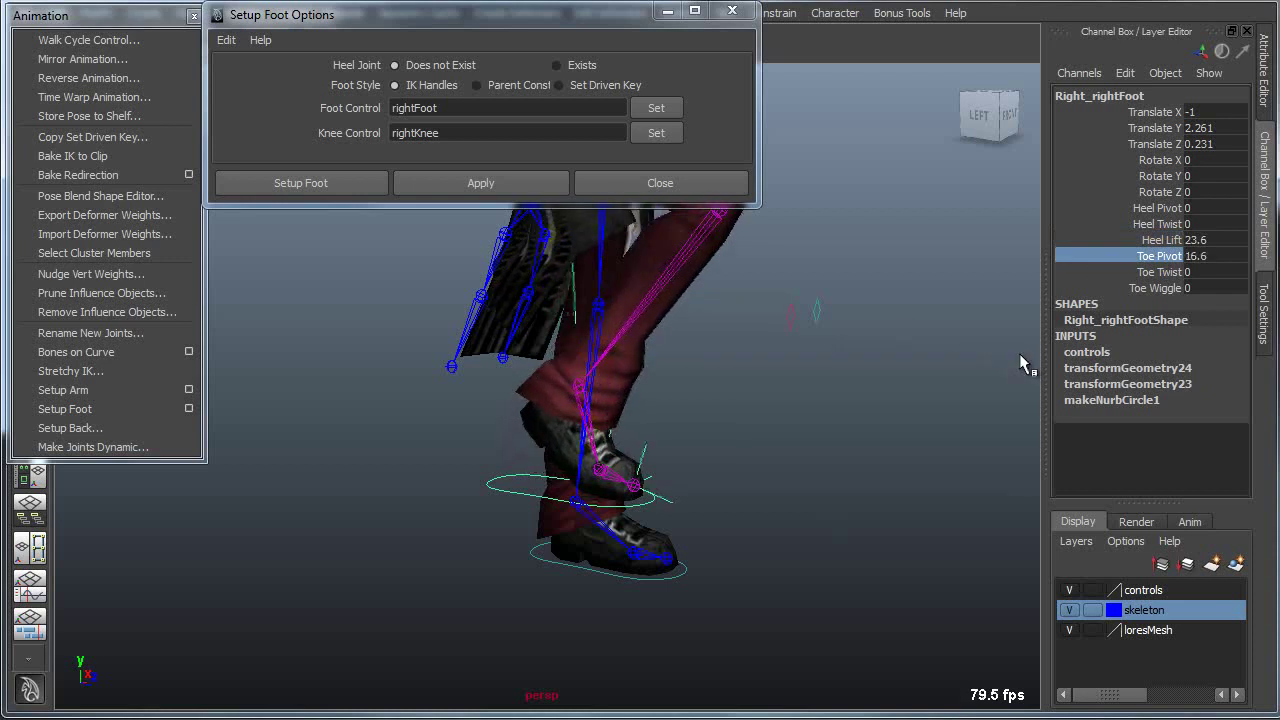
pyautogui.click(1143, 275)
pyautogui.moveTo(660, 485); pyautogui.dragTo(689, 459, button='middle')
pyautogui.click(1158, 288)
pyautogui.moveTo(712, 375); pyautogui.dragTo(908, 371, button='middle')
# Test the posed right foot by rotating and moving its control
pyautogui.keyDown('alt'); pyautogui.moveTo(915, 395); pyautogui.dragTo(737, 386, button='right'); pyautogui.keyUp('alt')
pyautogui.keyDown('alt'); pyautogui.moveTo(737, 386); pyautogui.dragTo(739, 448, button='middle'); pyautogui.keyUp('alt')
pyautogui.keyDown('alt'); pyautogui.moveTo(739, 448); pyautogui.dragTo(704, 446); pyautogui.keyUp('alt')
pyautogui.moveTo(682, 395); pyautogui.dragTo(722, 389)
pyautogui.press('w')
pyautogui.keyDown('alt'); pyautogui.moveTo(715, 510); pyautogui.dragTo(628, 544); pyautogui.keyUp('alt')
pyautogui.moveTo(648, 449)
pyautogui.mouseDown()
pyautogui.moveTo(571, 455)
pyautogui.moveTo(664, 436)
pyautogui.mouseUp()
pyautogui.keyDown('alt'); pyautogui.moveTo(530, 490); pyautogui.dragTo(612, 443); pyautogui.keyUp('alt')
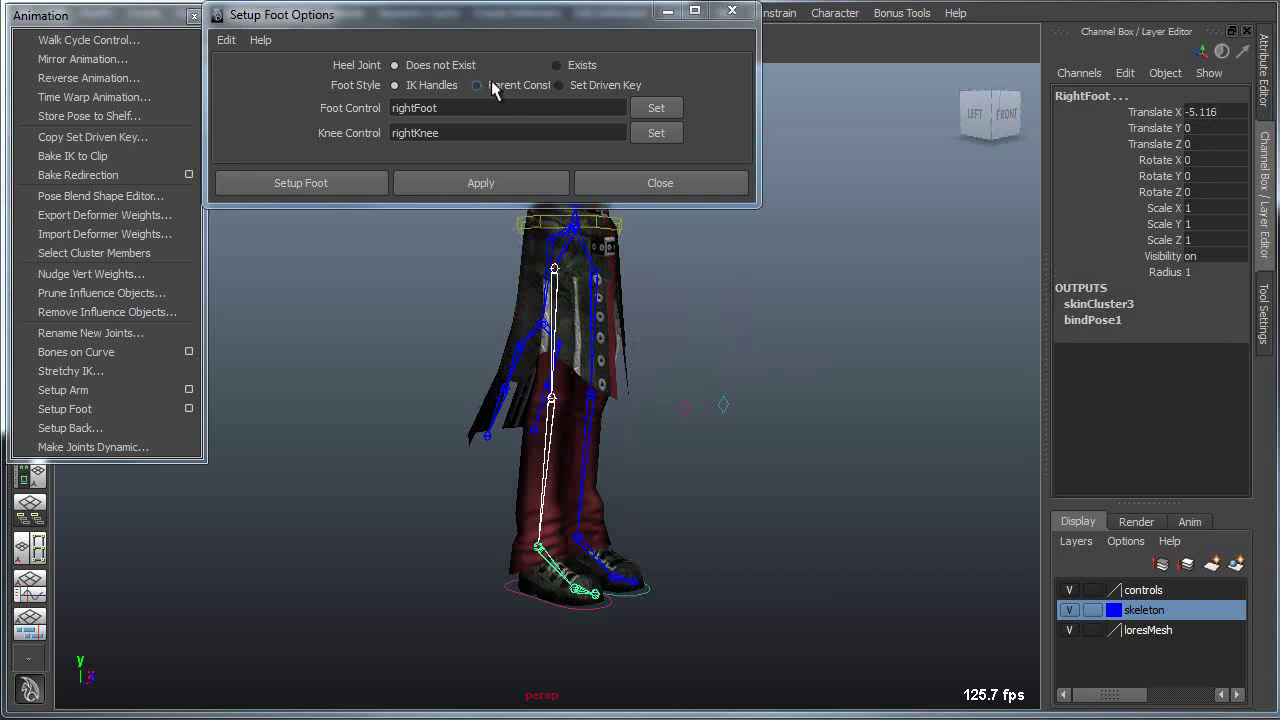
# Apply the Set Driven Key foot setup to the right leg without a heel joint, using the prefix Right_
pyautogui.click(560, 85)
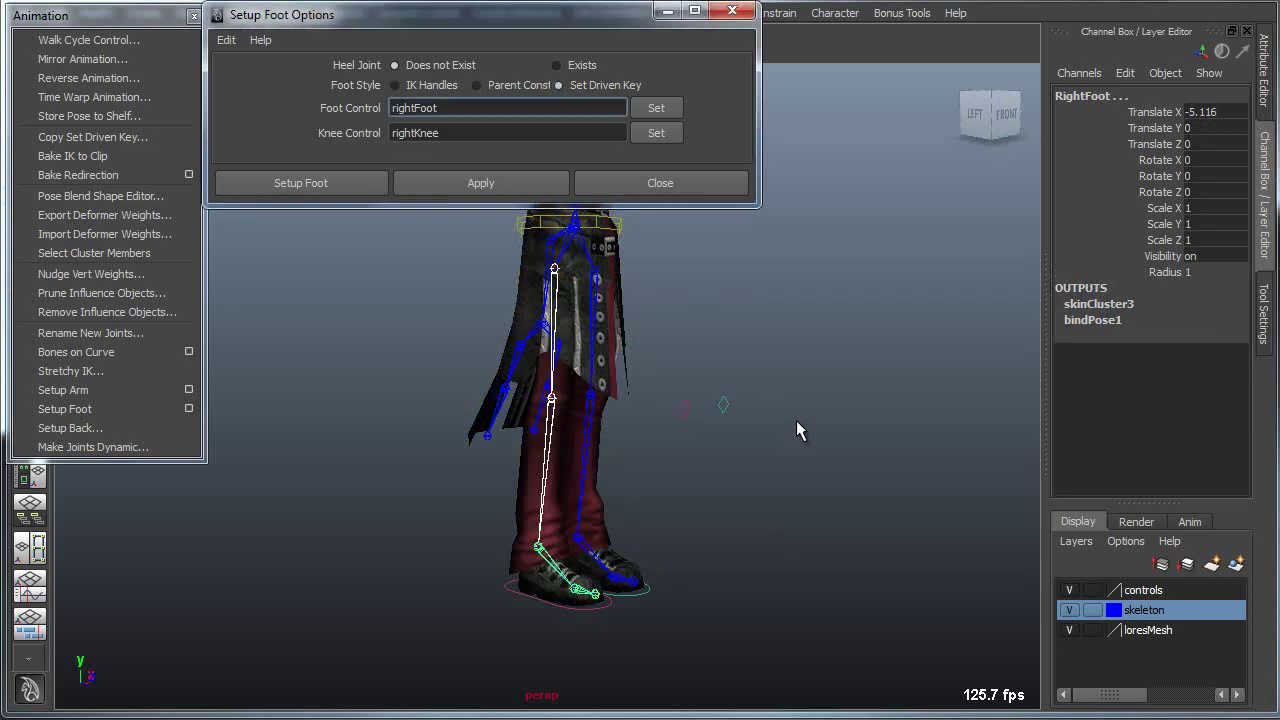
pyautogui.click(490, 190)
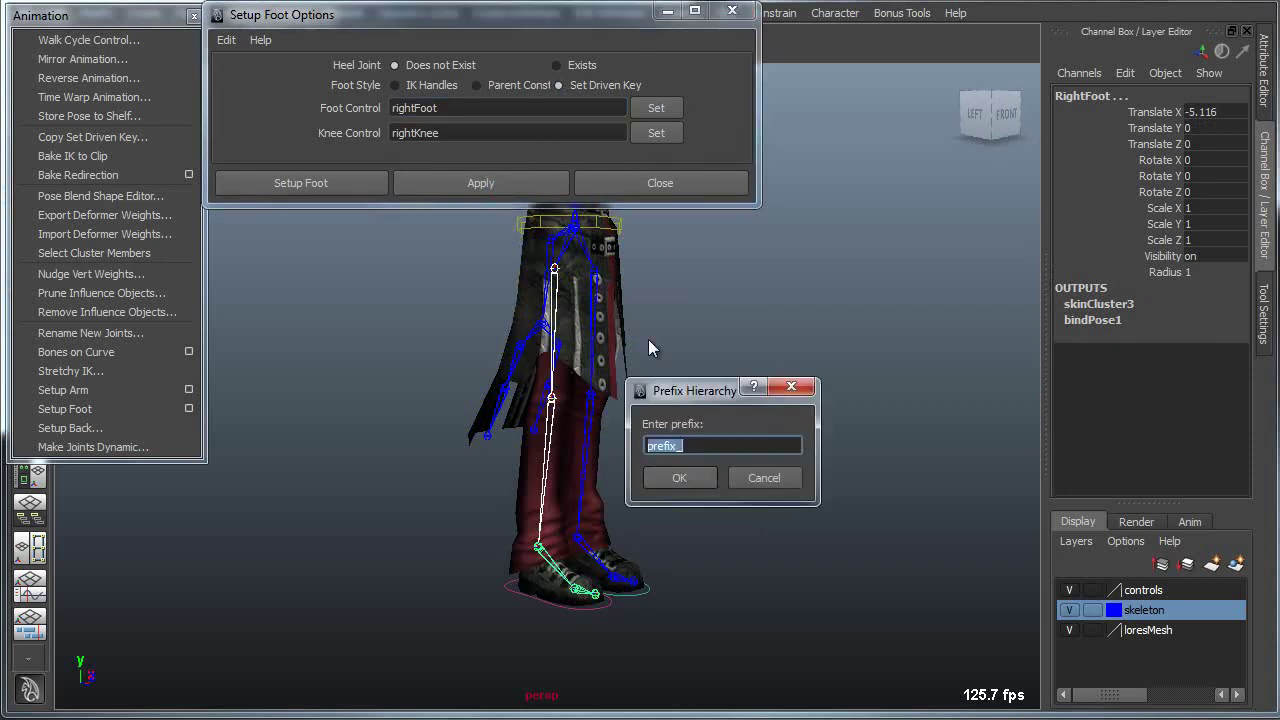
pyautogui.write('Right_')
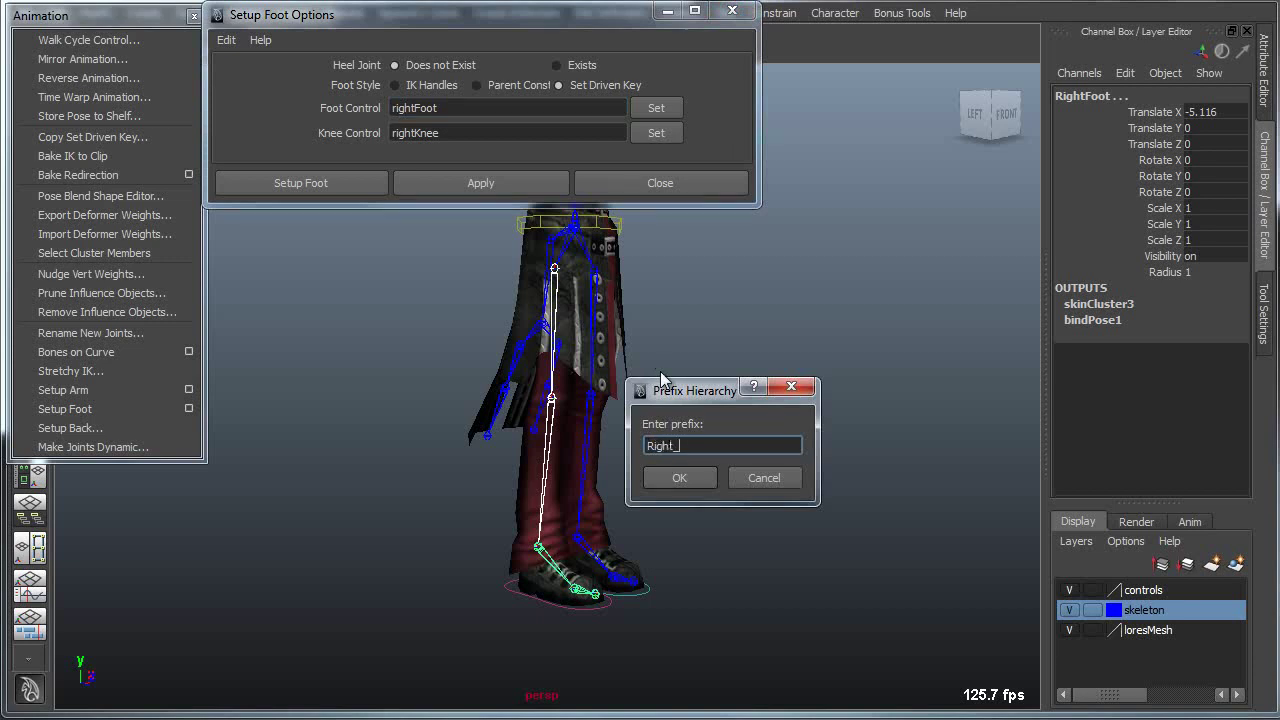
pyautogui.press('Return')
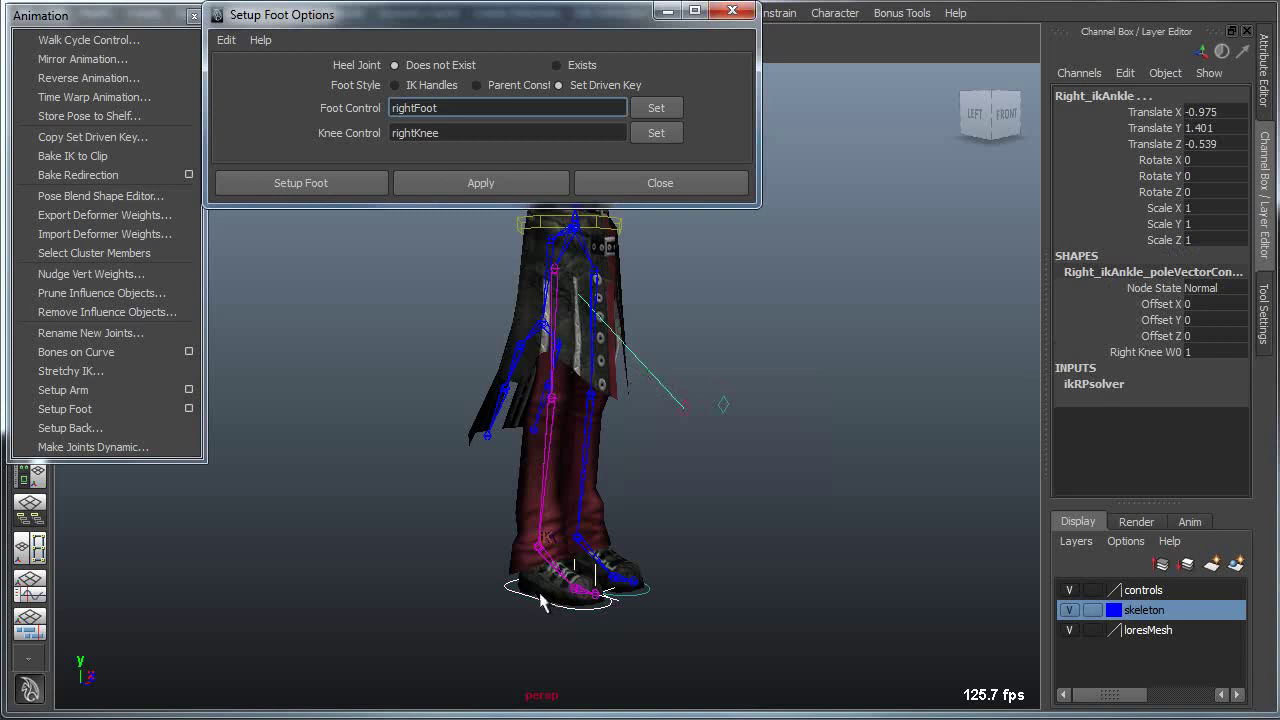
# Raise the right foot control to a Translate Y of about 3.09, try a Rotate X of about 28, and undo the rotation
pyautogui.click(540, 597)
pyautogui.click(519, 592)
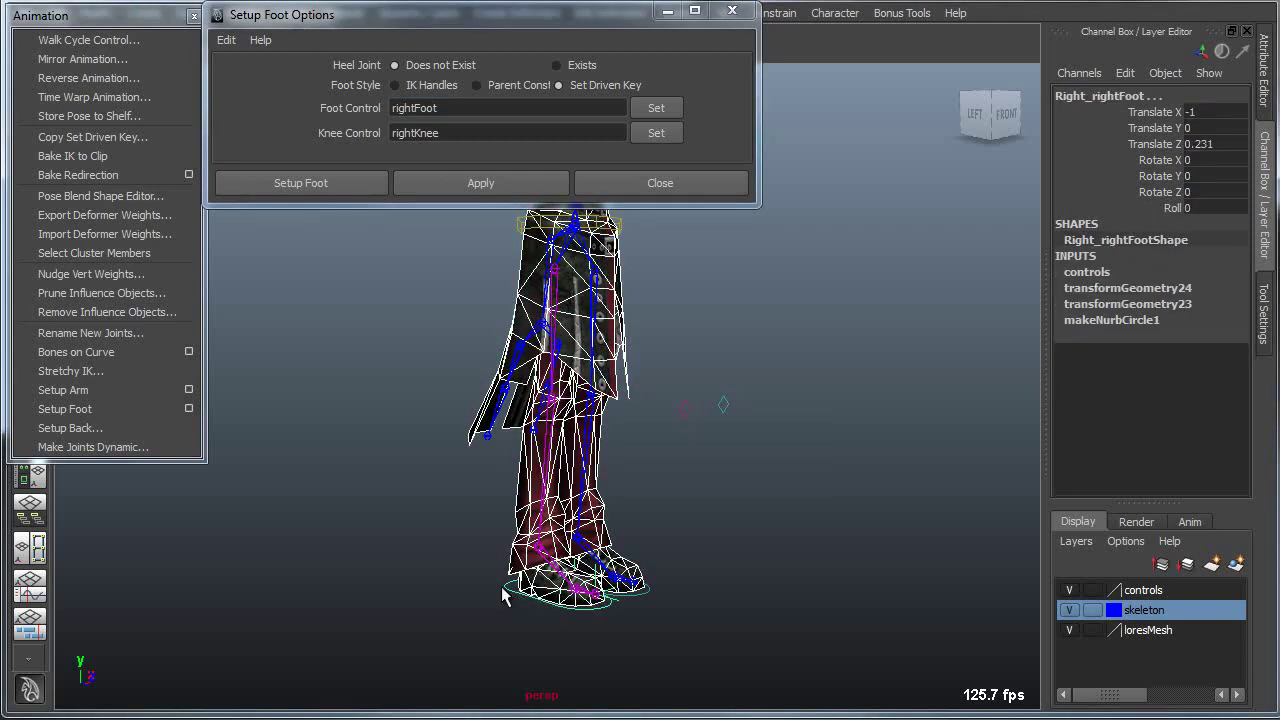
pyautogui.moveTo(508, 600); pyautogui.dragTo(509, 614)
pyautogui.press('w')
pyautogui.moveTo(576, 556); pyautogui.dragTo(599, 472)
pyautogui.moveTo(622, 445); pyautogui.dragTo(661, 487)
pyautogui.keyDown('alt'); pyautogui.moveTo(598, 513); pyautogui.dragTo(646, 543); pyautogui.keyUp('alt')
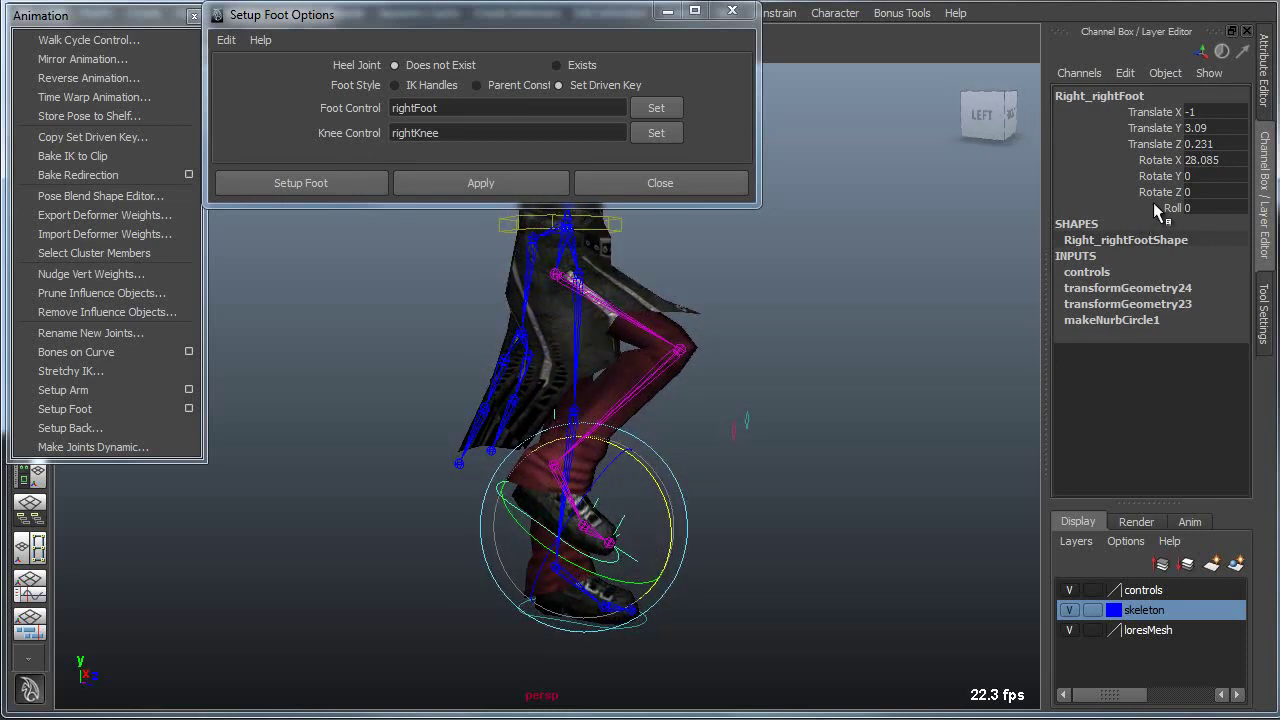
pyautogui.hotkey('ctrl', 'z')
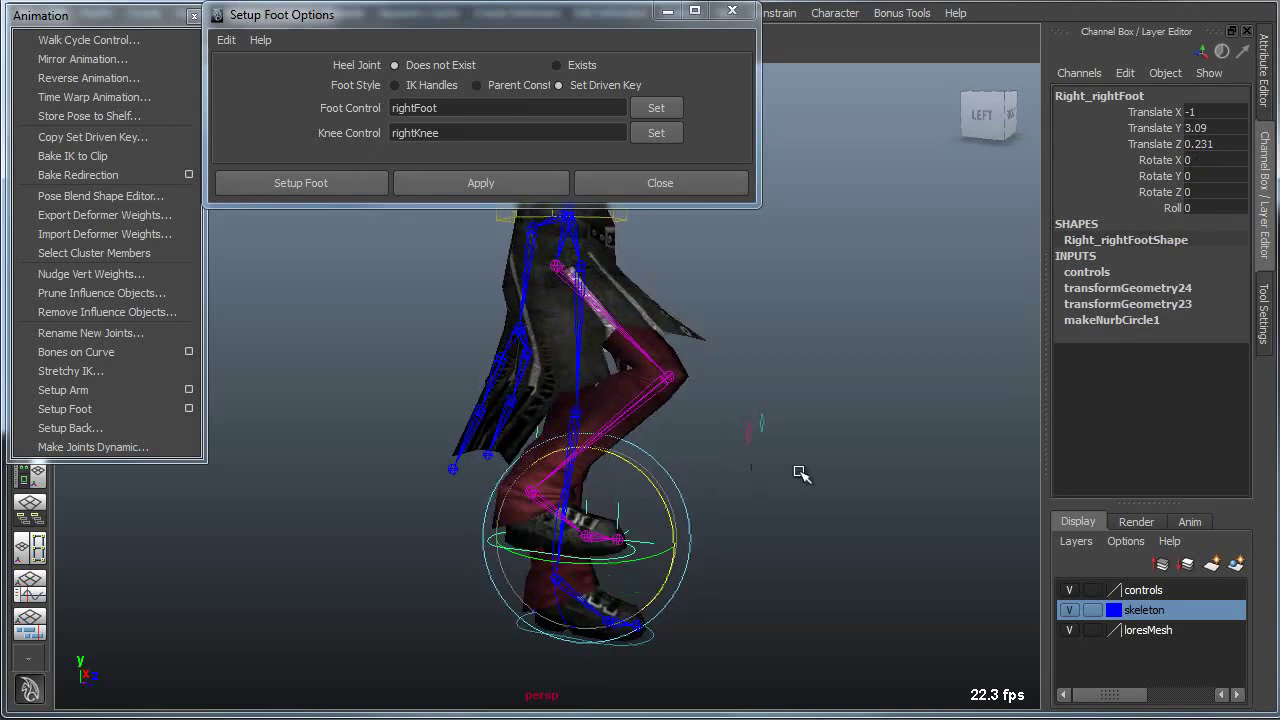
# Adjust the right foot control's height slightly and test its Roll attribute over a range of values
pyautogui.keyDown('alt'); pyautogui.moveTo(799, 477); pyautogui.dragTo(610, 456, button='right'); pyautogui.keyUp('alt')
pyautogui.press('w')
pyautogui.moveTo(597, 485); pyautogui.dragTo(596, 496)
pyautogui.moveTo(596, 496)
pyautogui.keyDown('alt'); pyautogui.mouseDown()
pyautogui.moveTo(549, 494)
pyautogui.moveTo(606, 490)
pyautogui.mouseUp(); pyautogui.keyUp('alt')
pyautogui.keyDown('alt'); pyautogui.moveTo(606, 490); pyautogui.dragTo(790, 479, button='right'); pyautogui.keyUp('alt')
pyautogui.click(1172, 207)
pyautogui.moveTo(719, 493); pyautogui.dragTo(670, 508, button='middle')
pyautogui.keyDown('alt'); pyautogui.moveTo(660, 510); pyautogui.dragTo(590, 500); pyautogui.keyUp('alt')
pyautogui.keyDown('alt'); pyautogui.moveTo(590, 499); pyautogui.dragTo(580, 460, button='middle'); pyautogui.keyUp('alt')
pyautogui.keyDown('alt'); pyautogui.moveTo(580, 460); pyautogui.dragTo(815, 378, button='right'); pyautogui.keyUp('alt')
pyautogui.moveTo(930, 371); pyautogui.dragTo(1010, 401, button='middle')
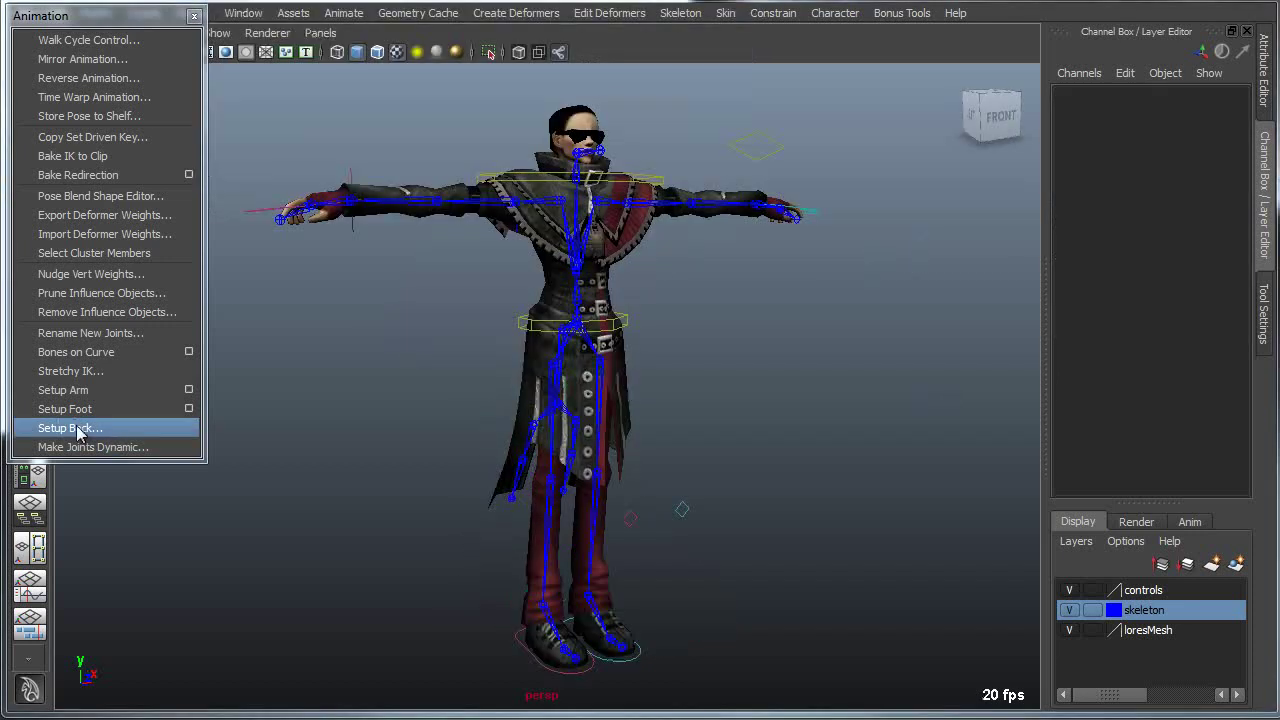
# Open the Back Setup tool and enable custom objects for the controls
pyautogui.click(80, 430)
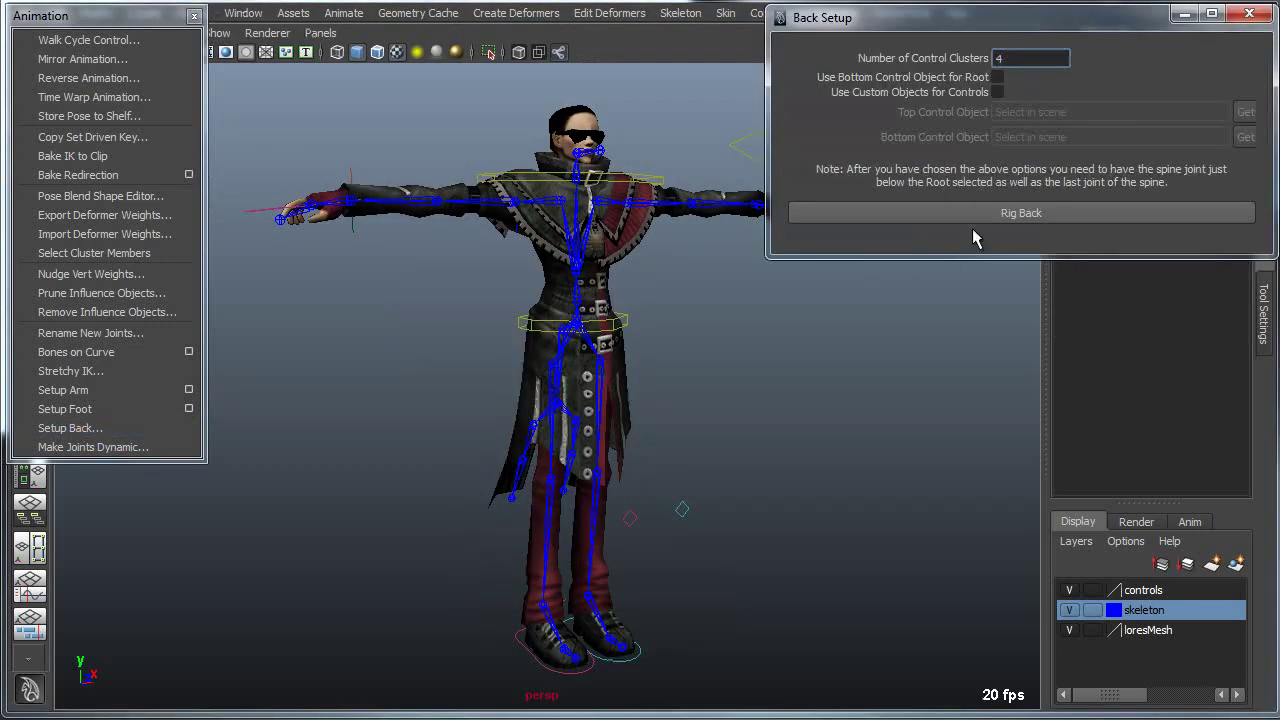
pyautogui.moveTo(980, 259); pyautogui.dragTo(974, 236)
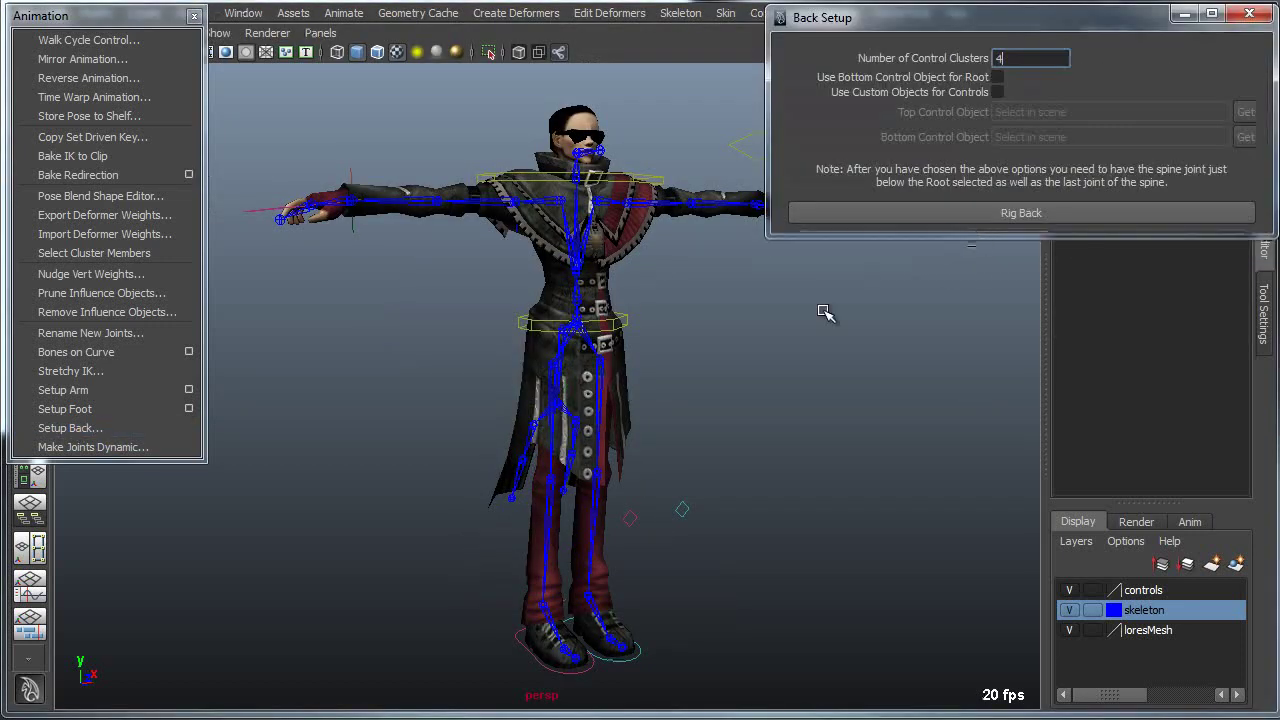
pyautogui.keyDown('alt'); pyautogui.moveTo(662, 349); pyautogui.dragTo(662, 456, button='middle'); pyautogui.keyUp('alt')
pyautogui.keyDown('alt'); pyautogui.moveTo(662, 456); pyautogui.dragTo(890, 486, button='right'); pyautogui.keyUp('alt')
pyautogui.keyDown('alt'); pyautogui.moveTo(894, 486); pyautogui.dragTo(884, 472); pyautogui.keyUp('alt')
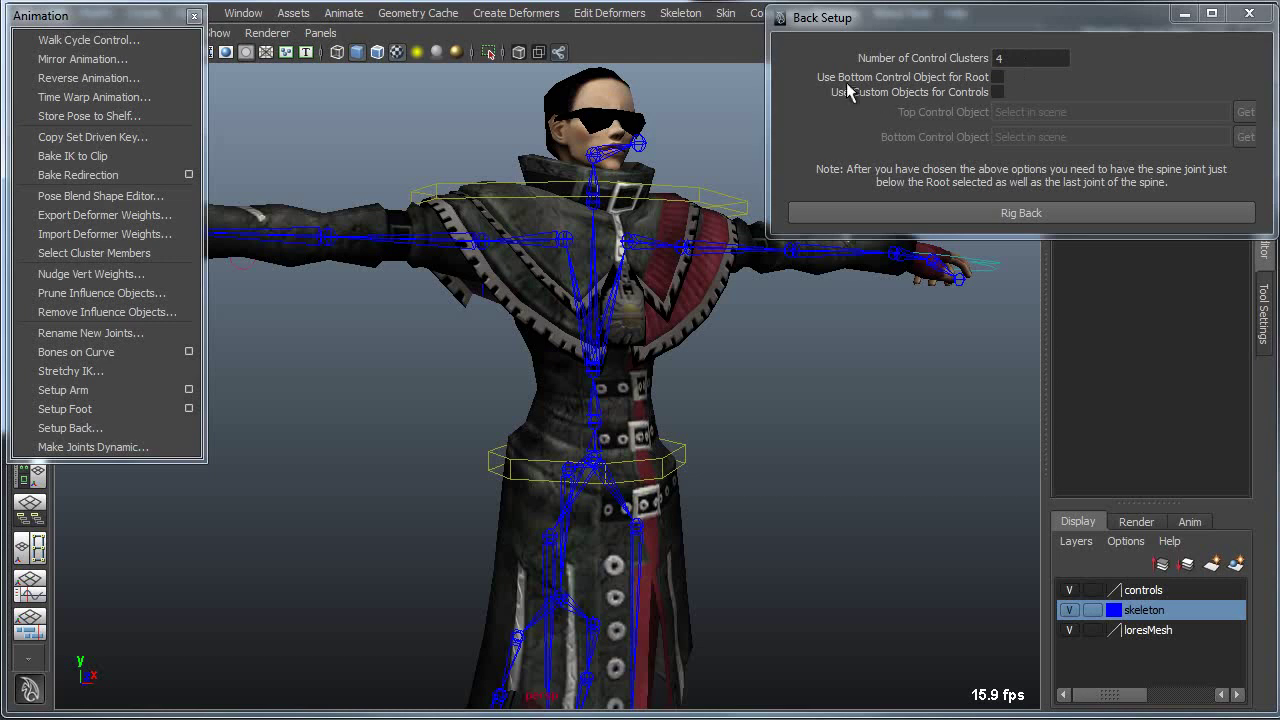
pyautogui.click(997, 92)
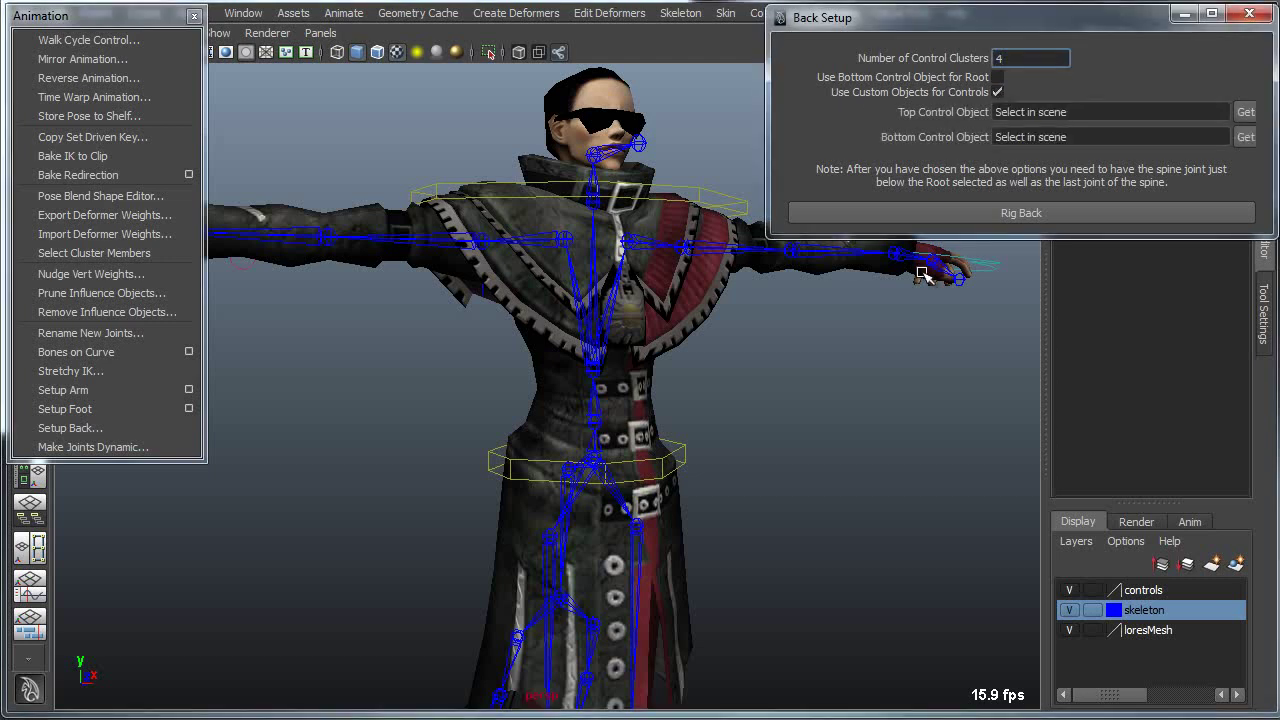
# Assign the waist control as the bottom control object and the shoulders control as the top control object
pyautogui.click(681, 450)
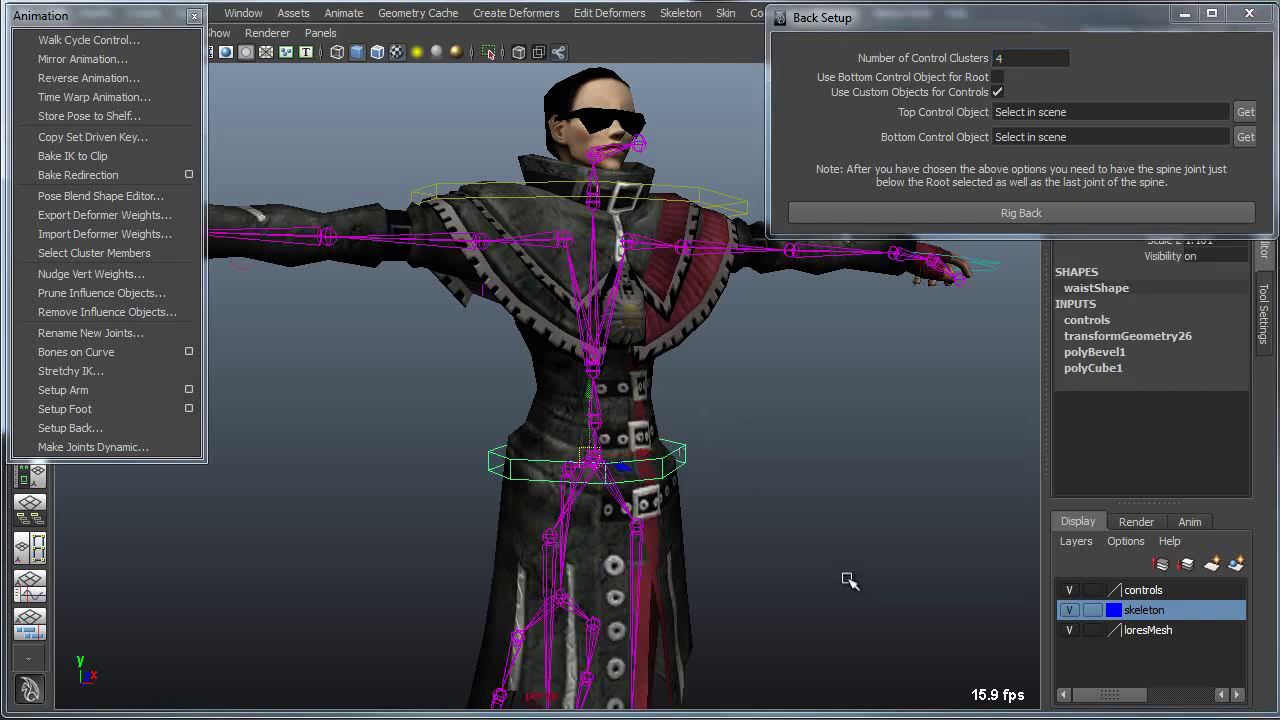
pyautogui.moveTo(582, 453); pyautogui.dragTo(711, 467)
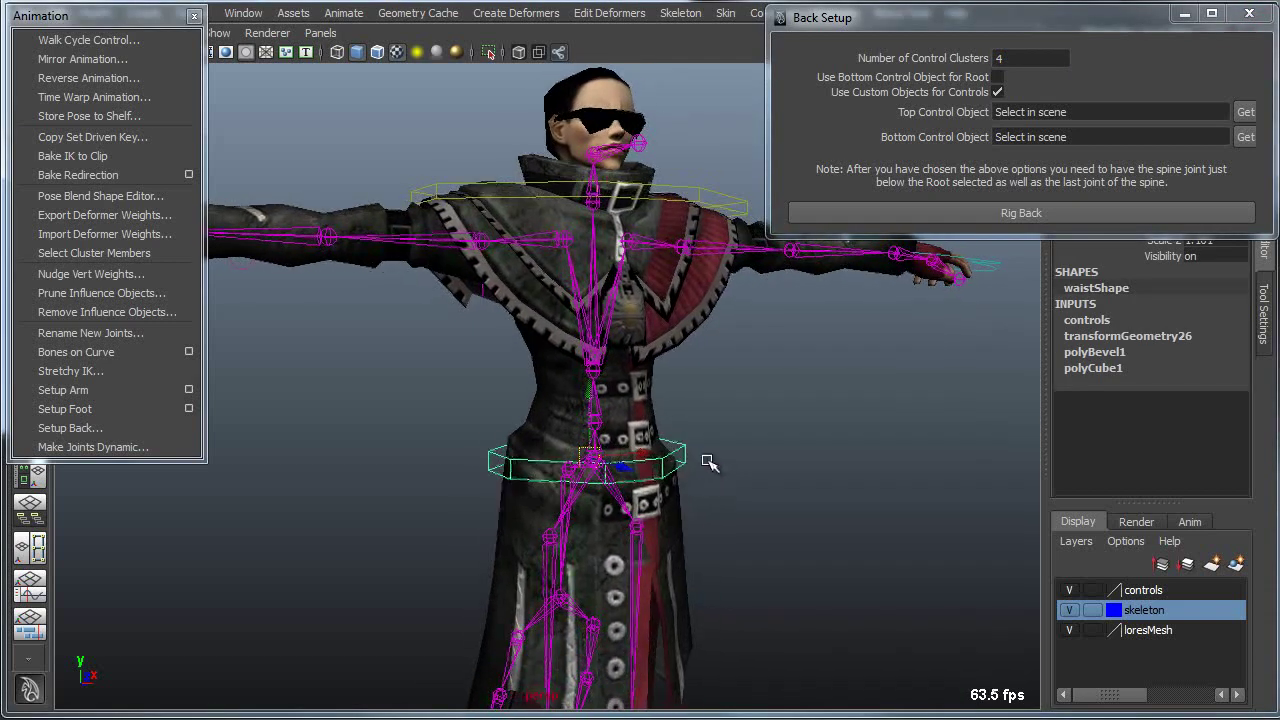
pyautogui.click(711, 195)
pyautogui.moveTo(586, 197); pyautogui.dragTo(614, 235)
pyautogui.click(676, 446)
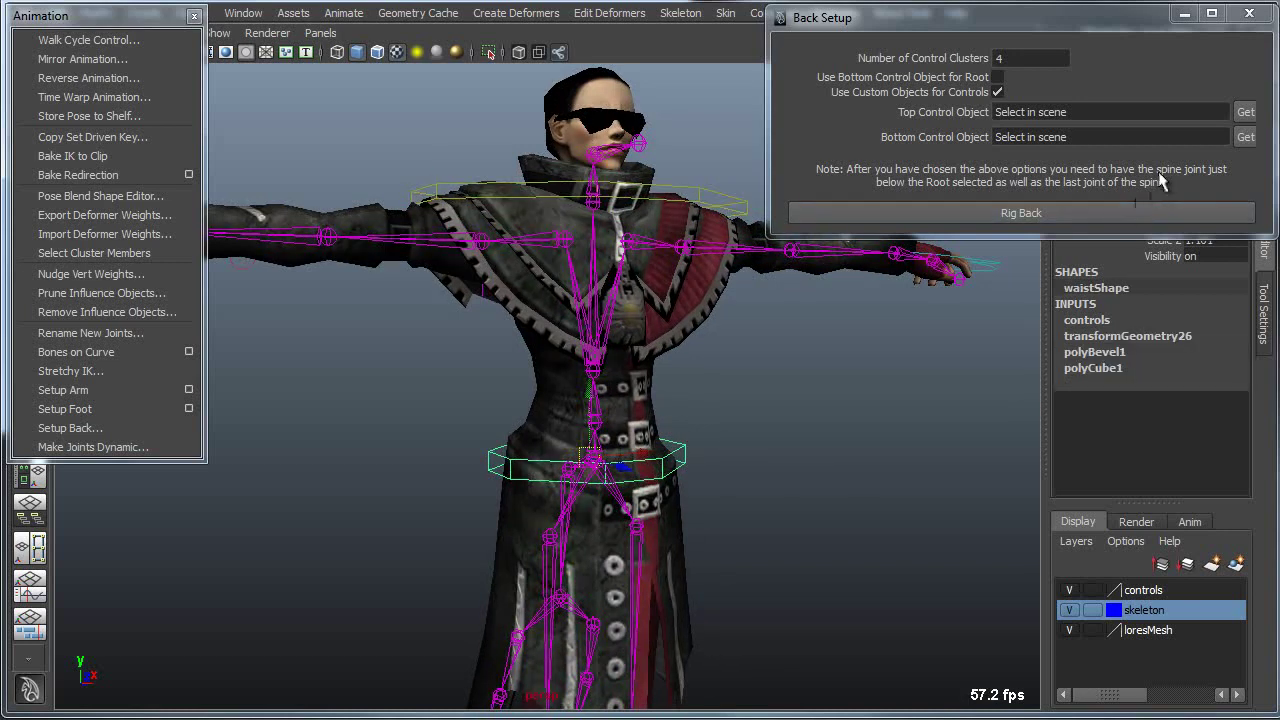
pyautogui.click(1244, 138)
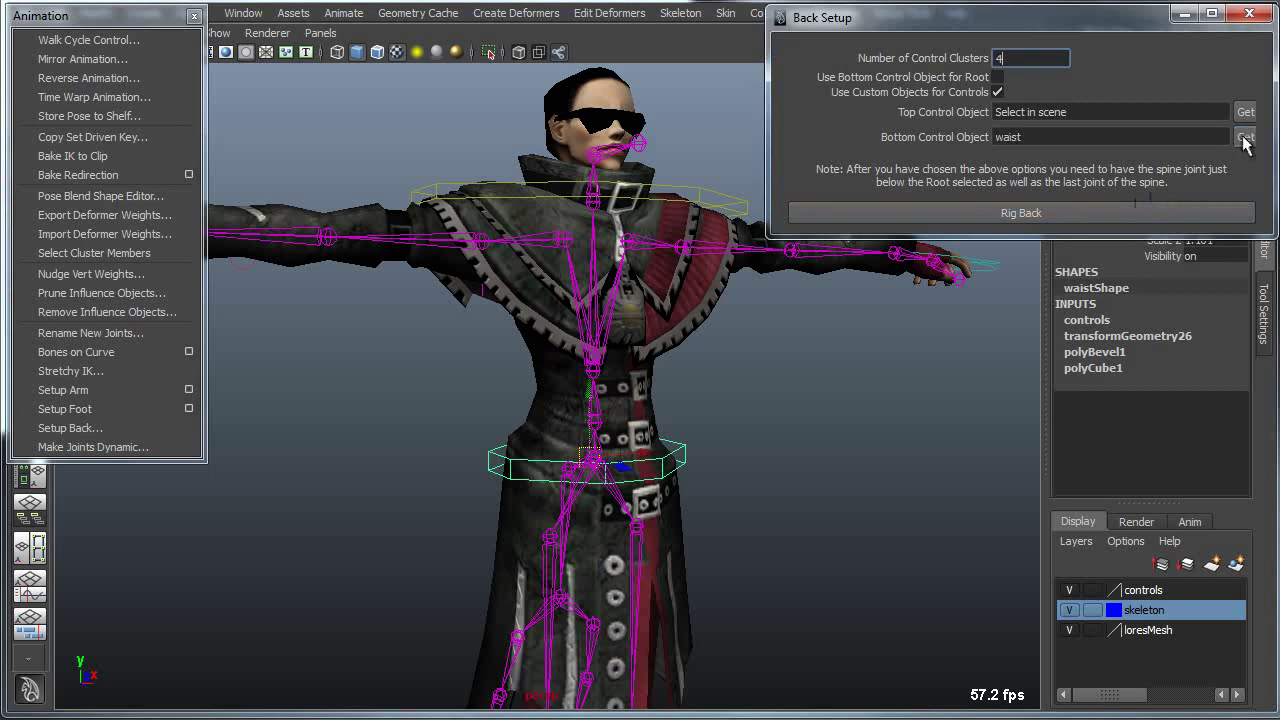
pyautogui.click(683, 180)
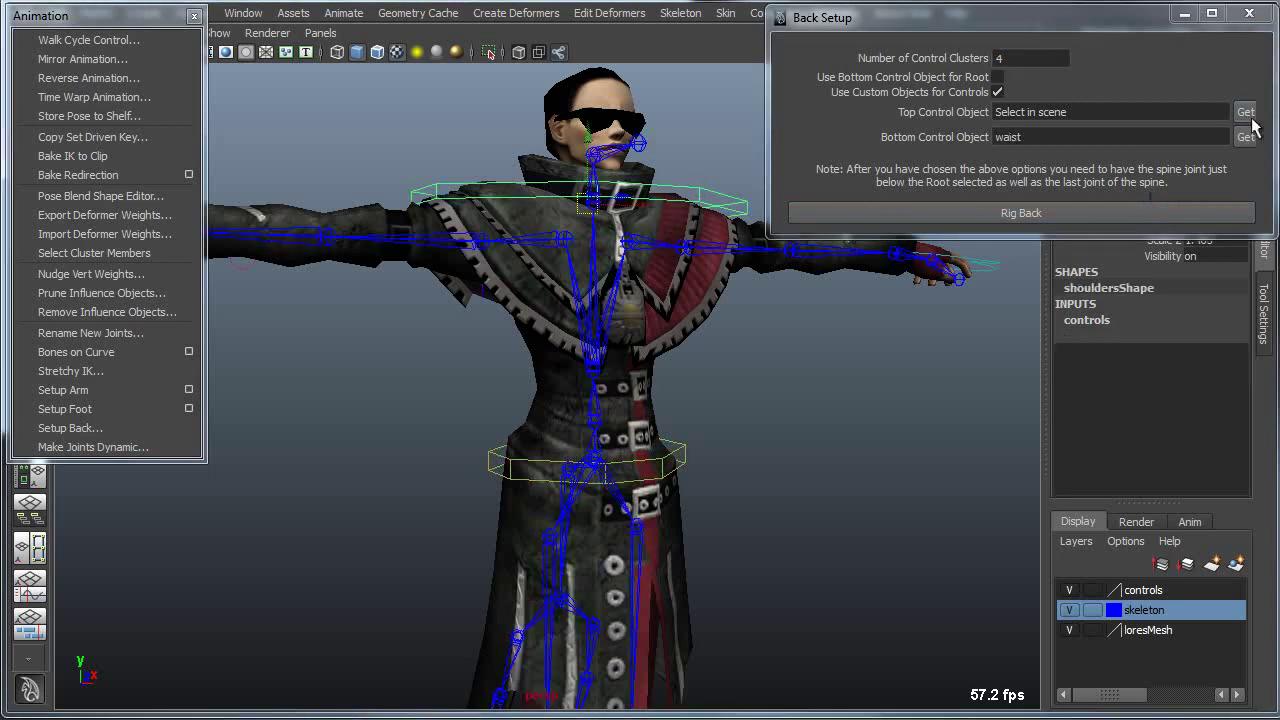
pyautogui.click(1246, 113)
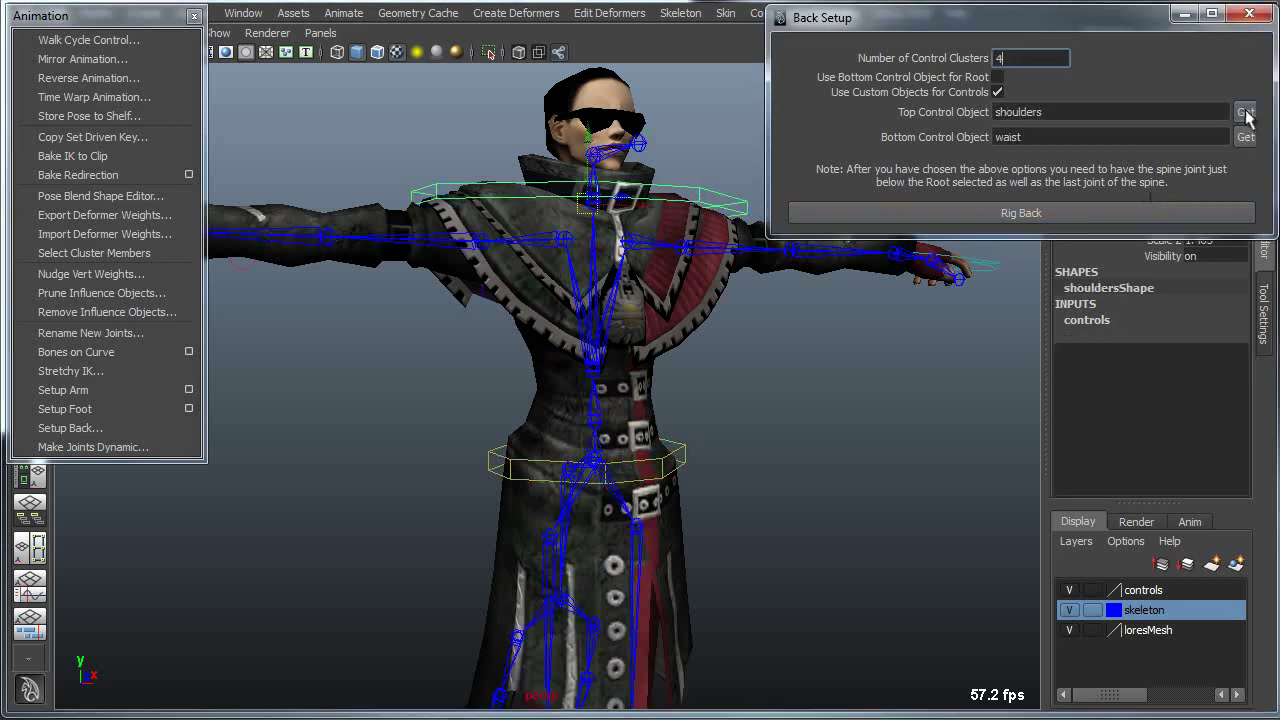
# Rig the back with 4 control clusters, from the spine joint just above the root to the joint at the neck base
pyautogui.click(590, 422)
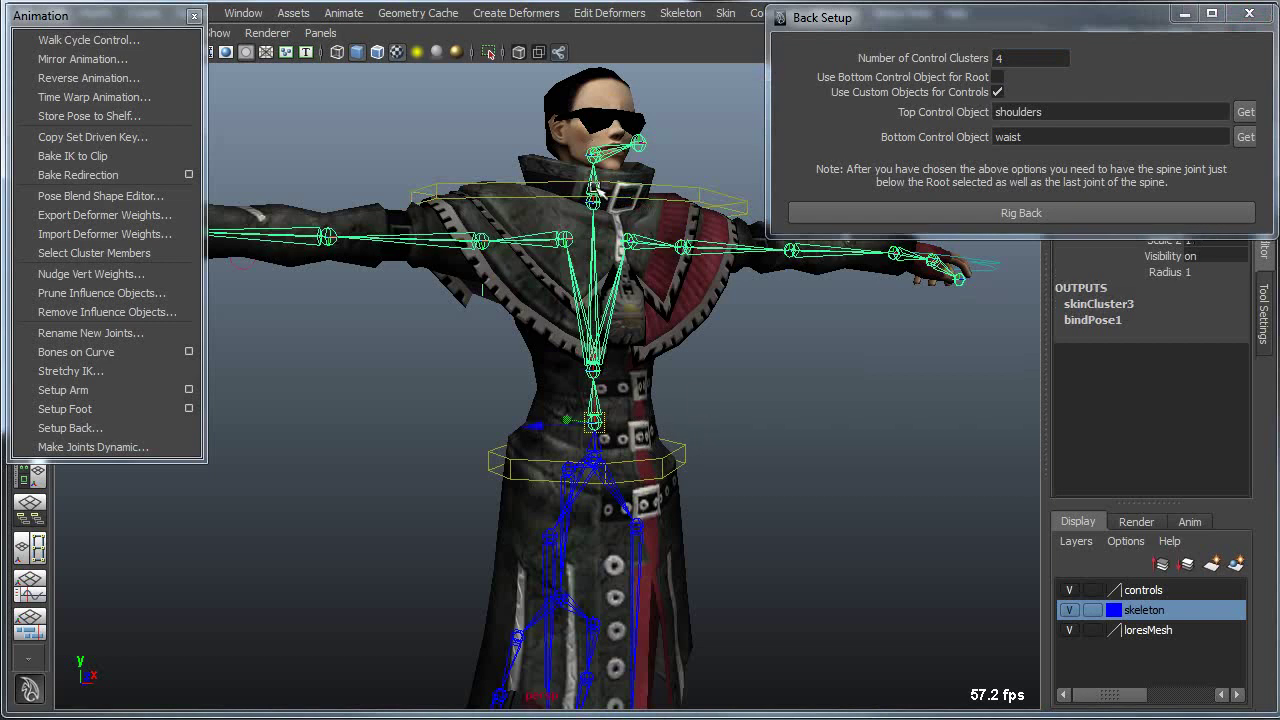
pyautogui.keyDown('shift'); pyautogui.click(594, 196); pyautogui.keyUp('shift')
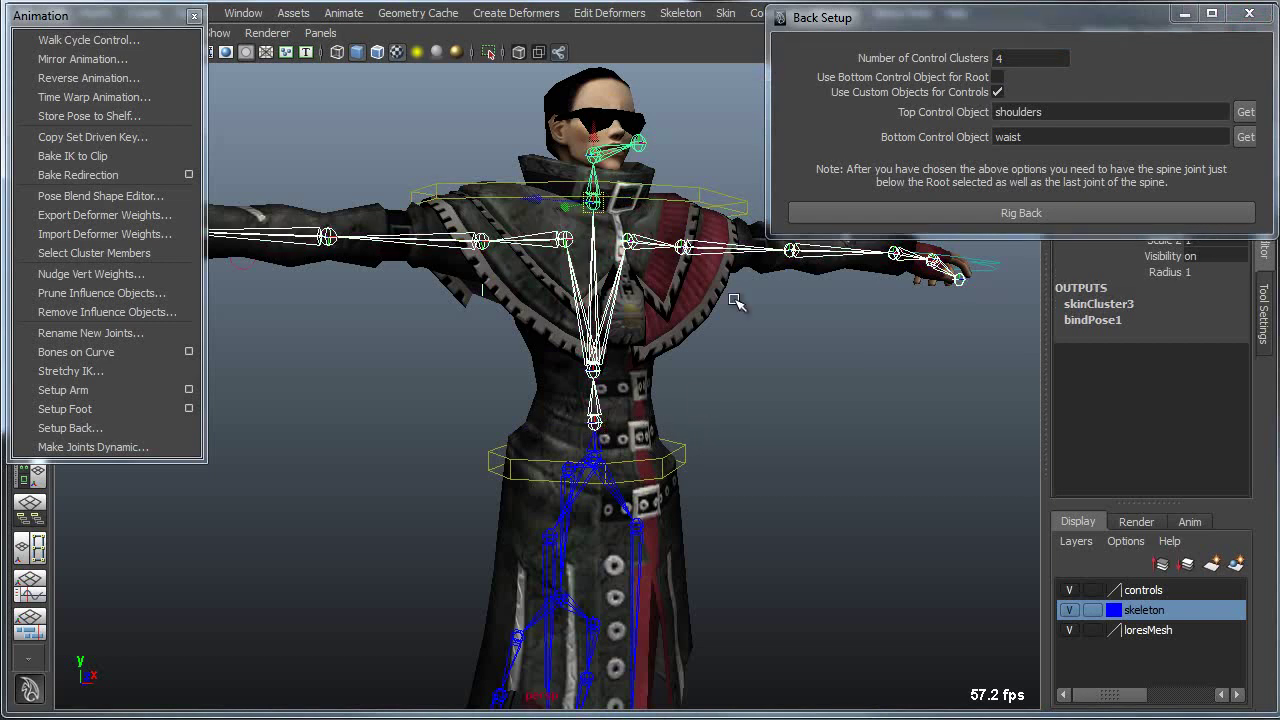
pyautogui.click(840, 214)
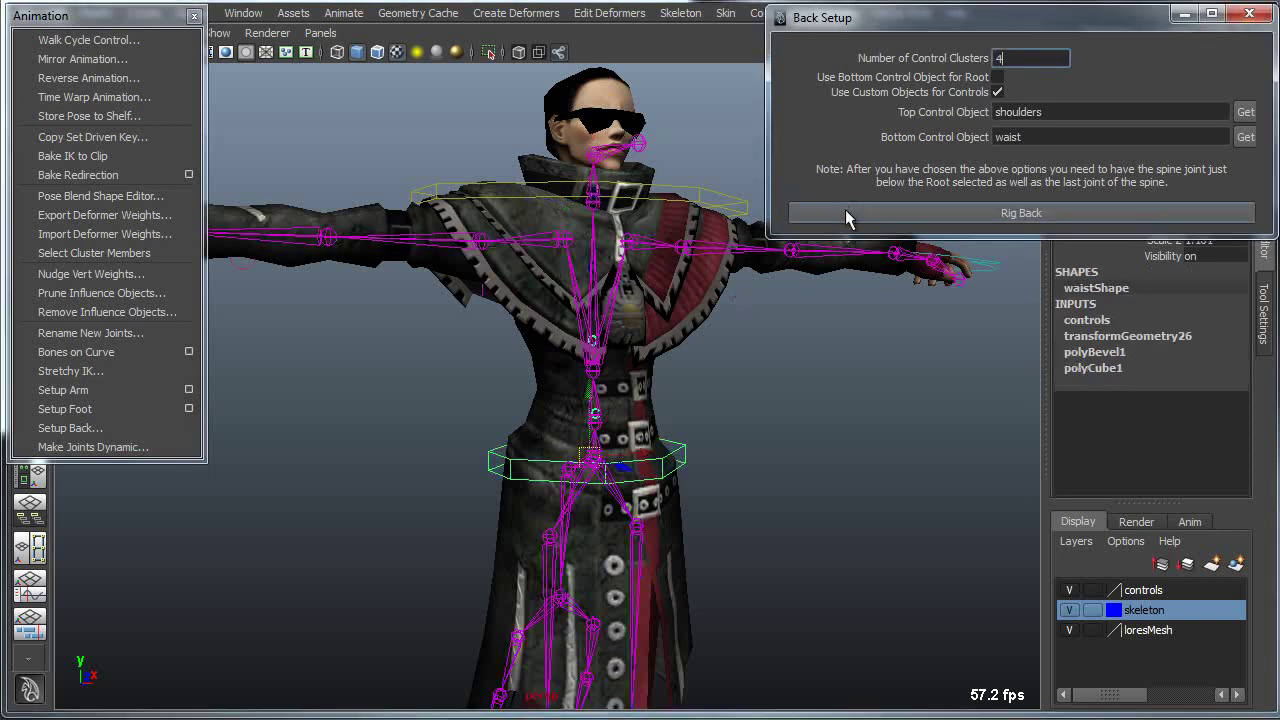
# Test the back rig by manipulating the waist control and checking how the body follows
pyautogui.moveTo(600, 465); pyautogui.dragTo(714, 508)
pyautogui.keyDown('alt'); pyautogui.moveTo(714, 508); pyautogui.dragTo(540, 505, button='right'); pyautogui.keyUp('alt')
pyautogui.keyDown('alt'); pyautogui.moveTo(540, 505); pyautogui.dragTo(563, 398, button='middle'); pyautogui.keyUp('alt')
pyautogui.moveTo(608, 334); pyautogui.dragTo(555, 400)
pyautogui.keyDown('alt'); pyautogui.moveTo(555, 400); pyautogui.dragTo(571, 449, button='middle'); pyautogui.keyUp('alt')
pyautogui.keyDown('alt'); pyautogui.moveTo(571, 449); pyautogui.dragTo(655, 455, button='right'); pyautogui.keyUp('alt')
# Test the upper back by moving and rotating the shoulders control
pyautogui.click(686, 292)
pyautogui.keyDown('alt'); pyautogui.moveTo(680, 385); pyautogui.dragTo(705, 413, button='right'); pyautogui.keyUp('alt')
pyautogui.moveTo(634, 264)
pyautogui.mouseDown()
pyautogui.moveTo(678, 266)
pyautogui.moveTo(648, 271)
pyautogui.mouseUp()
pyautogui.moveTo(719, 400); pyautogui.dragTo(770, 423)
pyautogui.moveTo(699, 293); pyautogui.dragTo(642, 285)
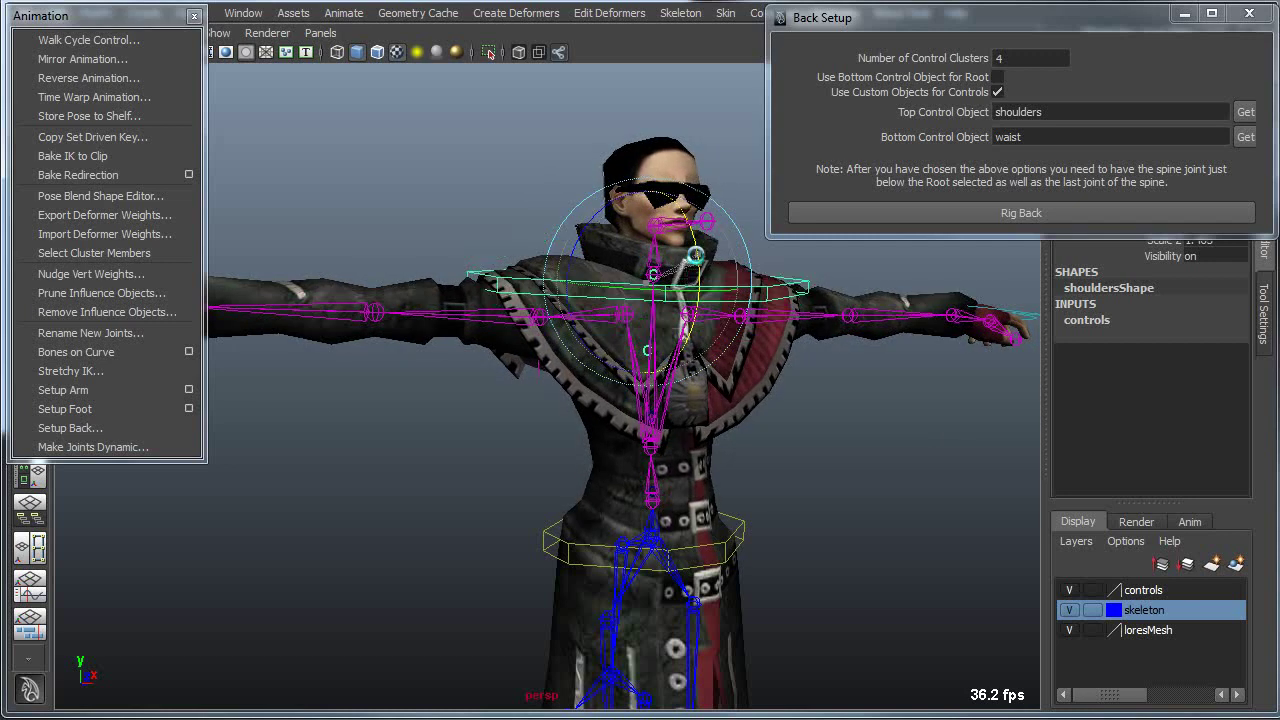
pyautogui.moveTo(599, 212)
pyautogui.mouseDown()
pyautogui.moveTo(569, 243)
pyautogui.moveTo(600, 206)
pyautogui.moveTo(608, 213)
pyautogui.mouseUp()
# Rotate the waist control to a Rotate Z of about 5.3 and close the Back Setup window
pyautogui.click(743, 521)
pyautogui.moveTo(616, 459); pyautogui.dragTo(862, 538)
pyautogui.keyDown('alt'); pyautogui.moveTo(903, 501); pyautogui.dragTo(876, 435, button='middle'); pyautogui.keyUp('alt')
pyautogui.keyDown('alt'); pyautogui.moveTo(876, 435); pyautogui.dragTo(668, 461, button='right'); pyautogui.keyUp('alt')
pyautogui.keyDown('alt'); pyautogui.moveTo(670, 440); pyautogui.dragTo(692, 296, button='middle'); pyautogui.keyUp('alt')
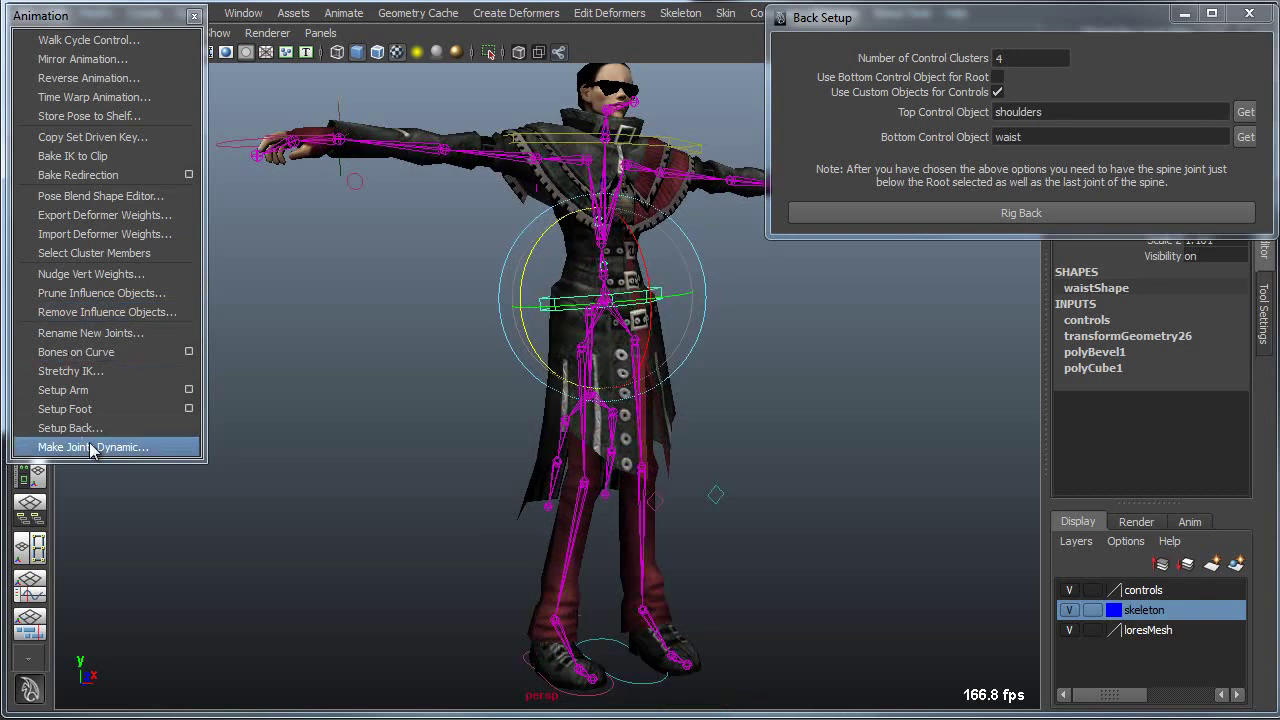
pyautogui.keyDown('alt'); pyautogui.moveTo(800, 482); pyautogui.dragTo(732, 474, button='right'); pyautogui.keyUp('alt')
pyautogui.keyDown('alt'); pyautogui.moveTo(732, 474); pyautogui.dragTo(716, 490, button='middle'); pyautogui.keyUp('alt')
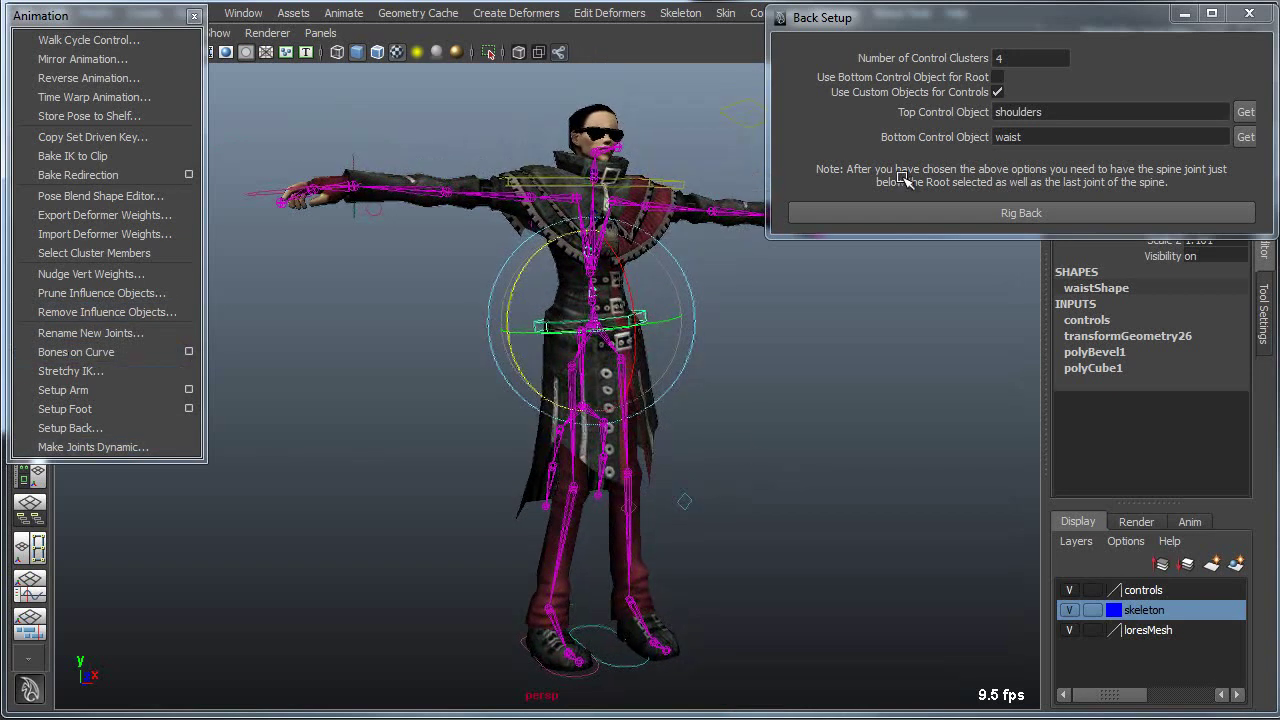
pyautogui.click(1249, 13)
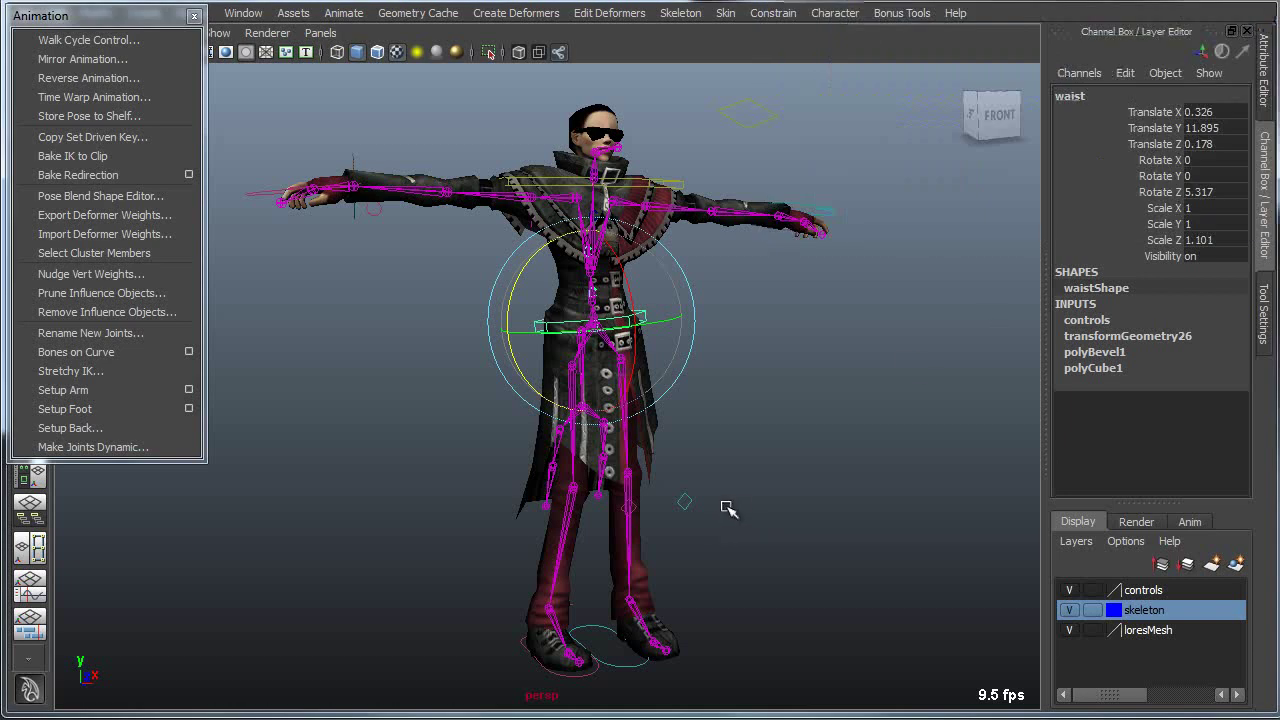